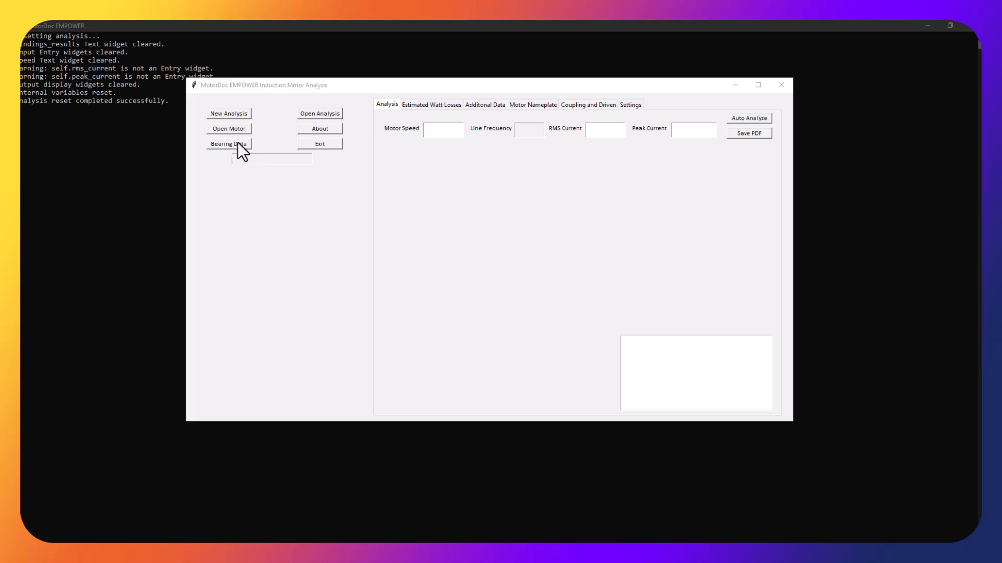
Step: View the program's version, licence and contact information, and close it when done
left_click(326, 133)
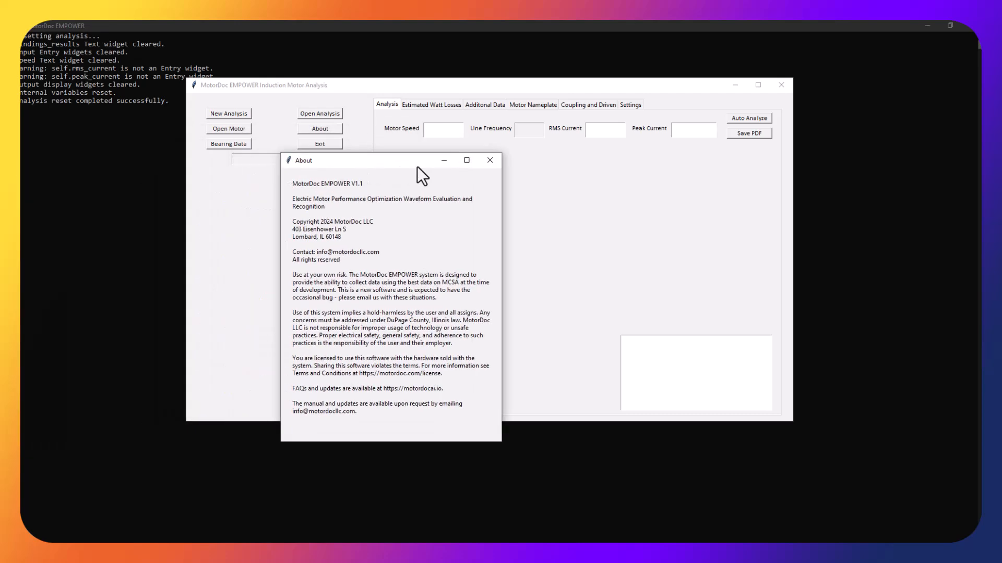
left_click_drag(420, 168, 647, 126)
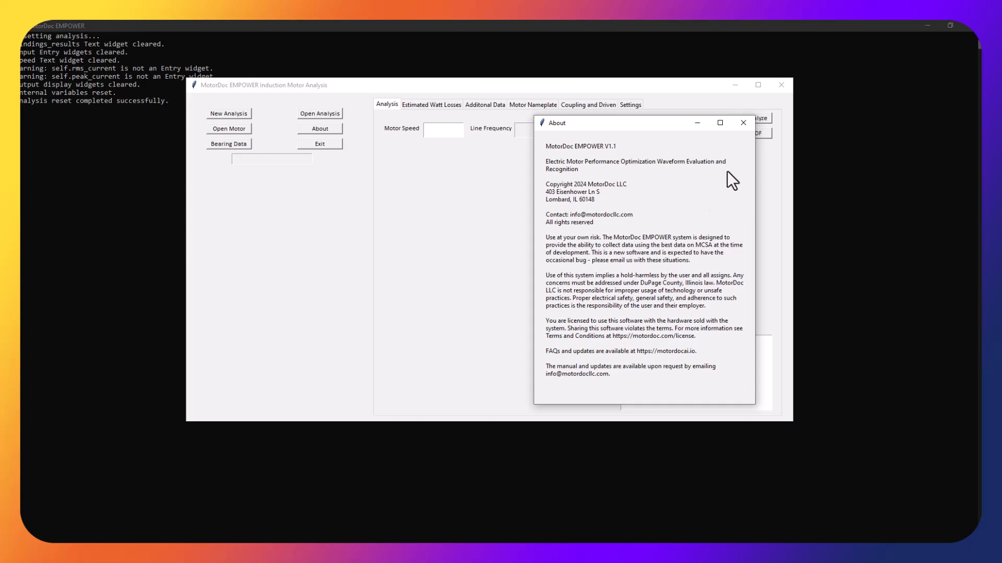
left_click(743, 124)
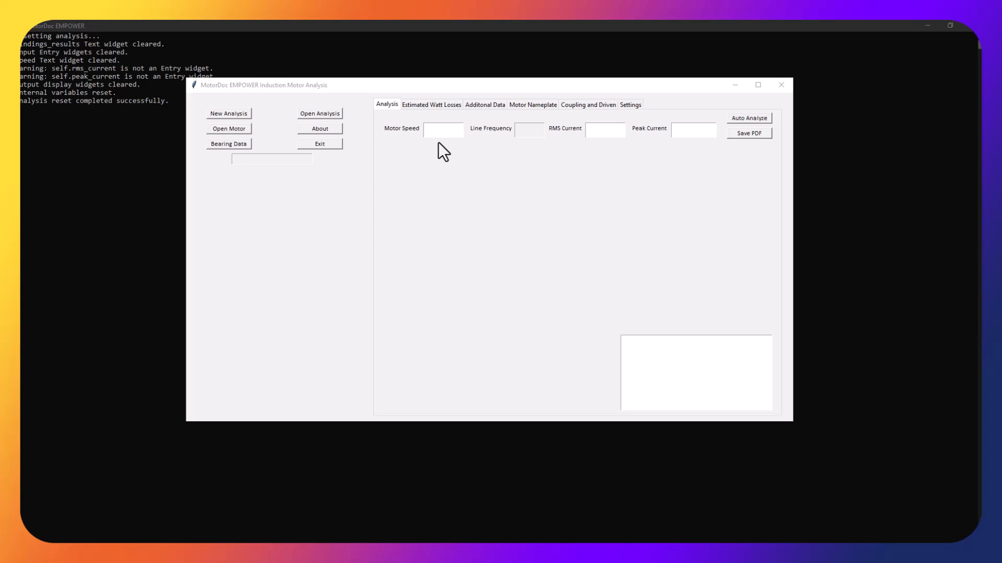
Step: Review the estimated watt losses, the additional energy and emissions data, and the motor nameplate fields
left_click(420, 105)
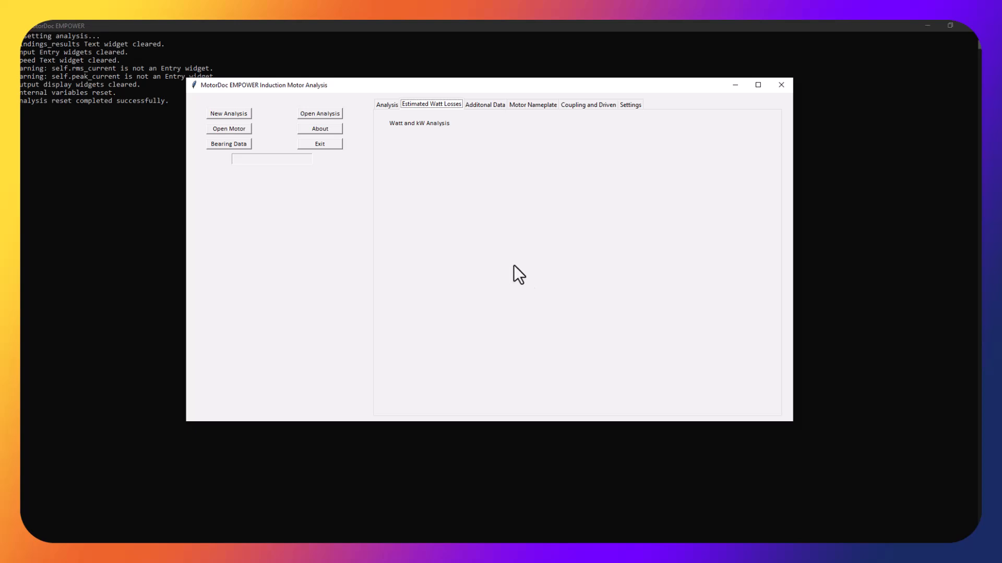
left_click(485, 104)
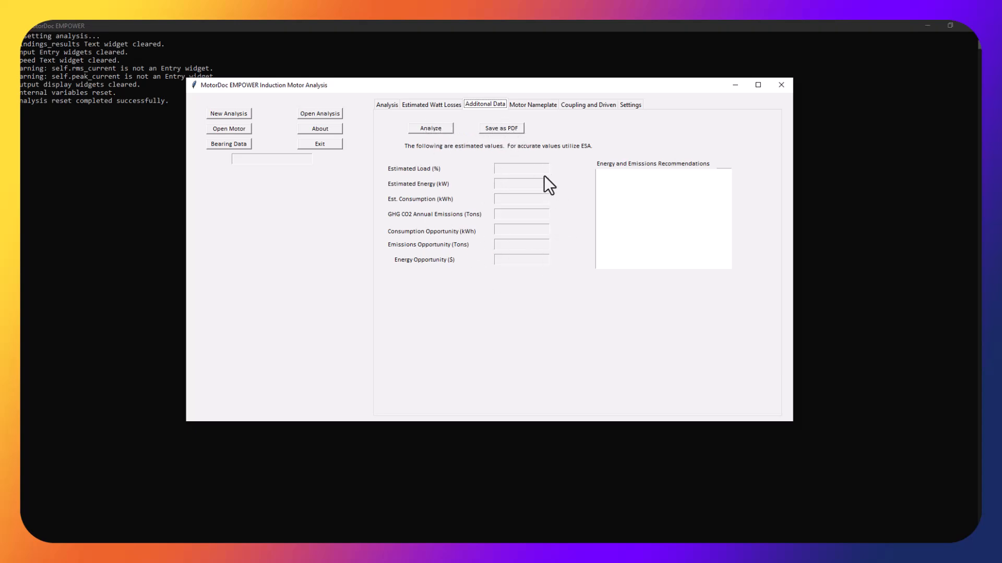
left_click(537, 104)
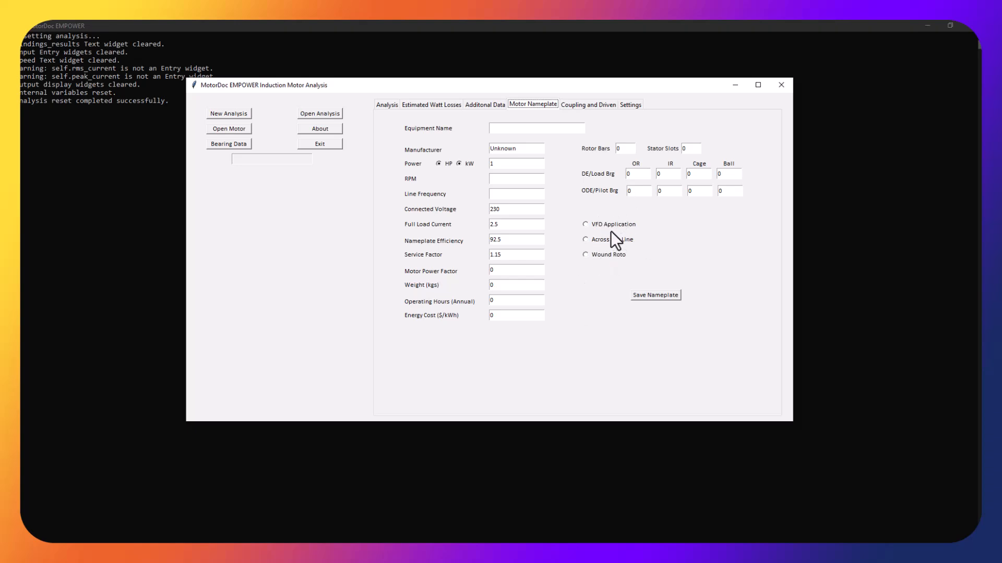
Step: Review the coupling and driven equipment fields for belt application, gearbox, and pump or fan
left_click(587, 106)
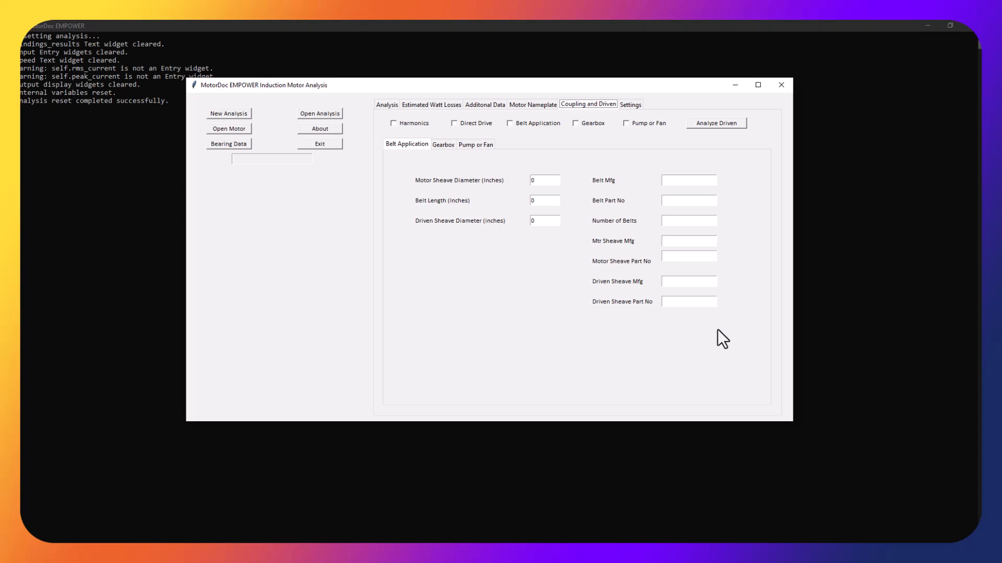
left_click(440, 146)
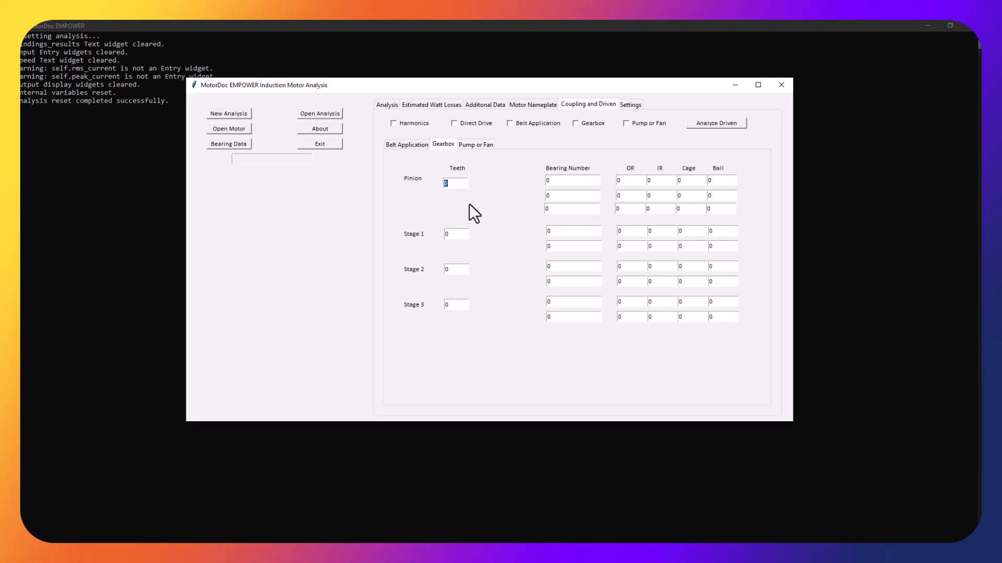
left_click(420, 146)
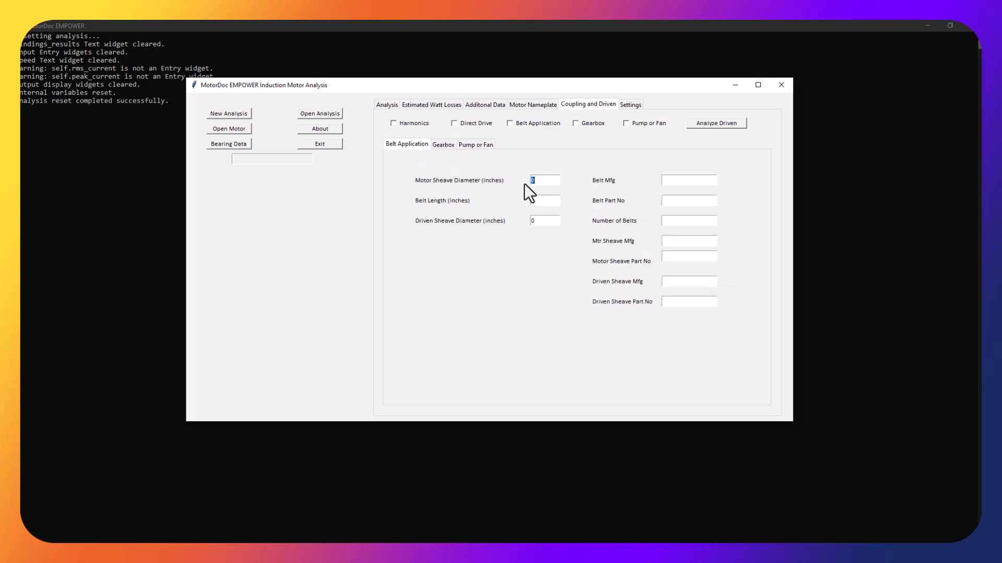
left_click(479, 145)
left_click(408, 145)
left_click(478, 145)
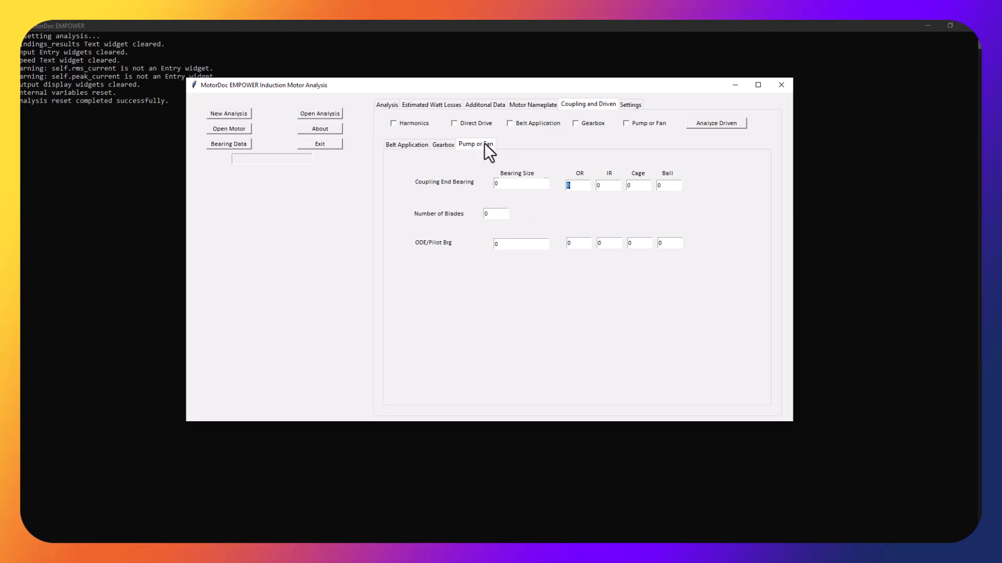
left_click(419, 144)
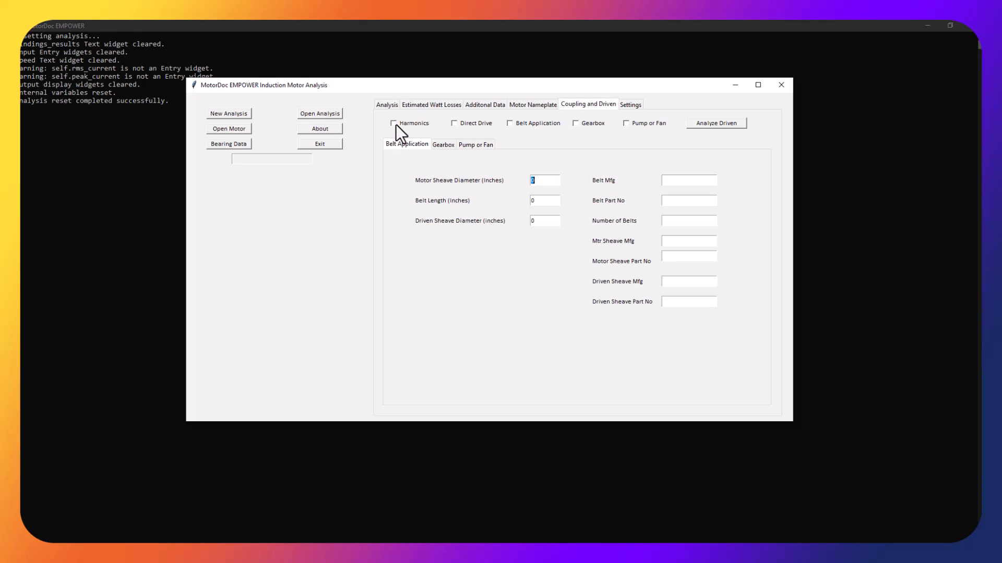
Step: Review the global, motor and alarm settings, and return to the main analysis view
left_click(631, 103)
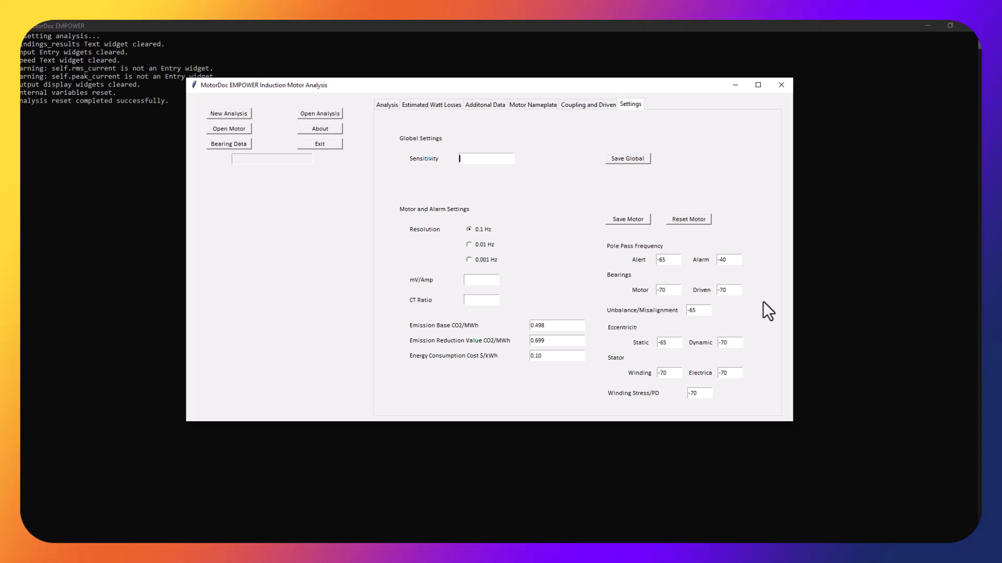
left_click(394, 105)
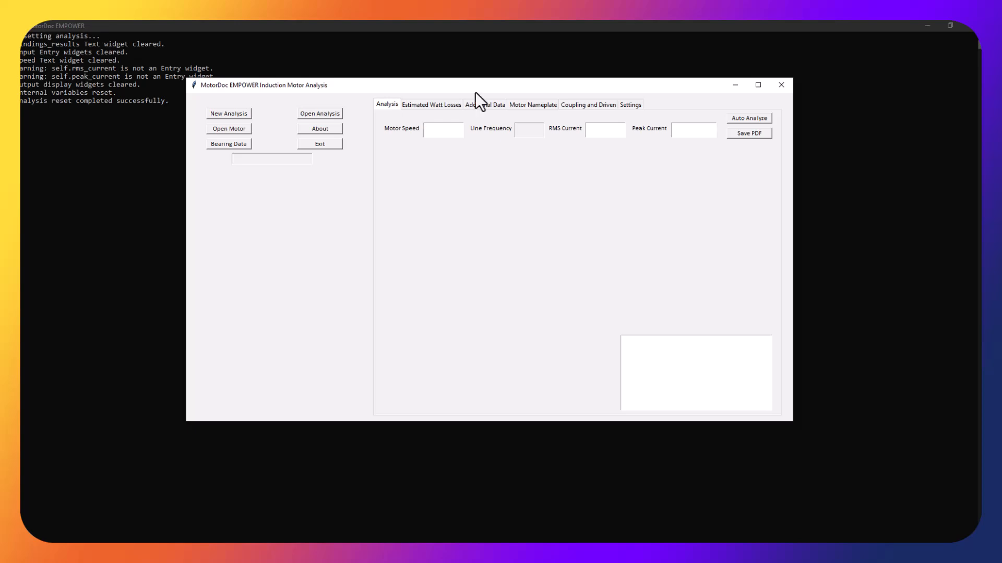
Step: Start a bearing data search and choose SKF as the bearing manufacturer
left_click(222, 143)
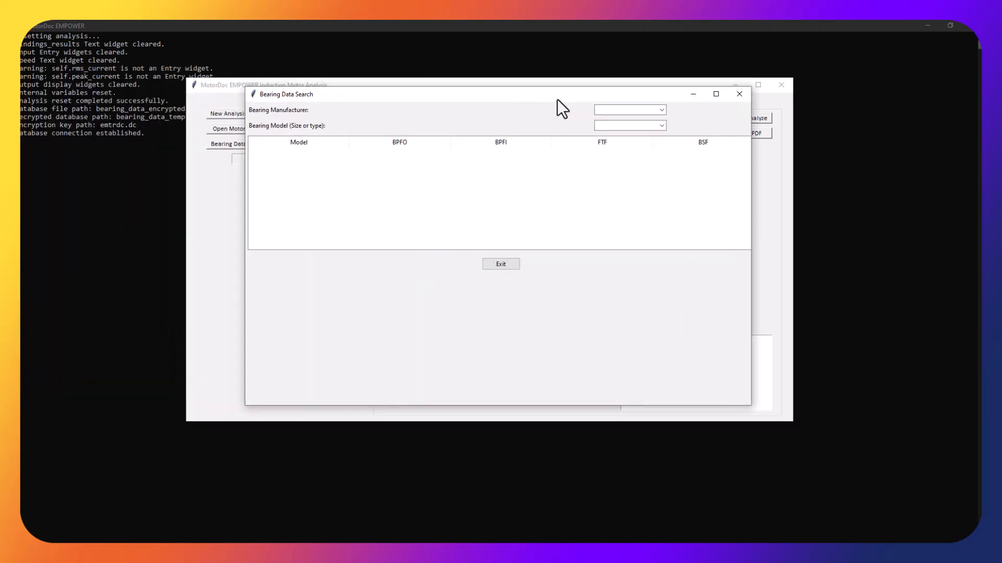
left_click_drag(561, 81, 560, 69)
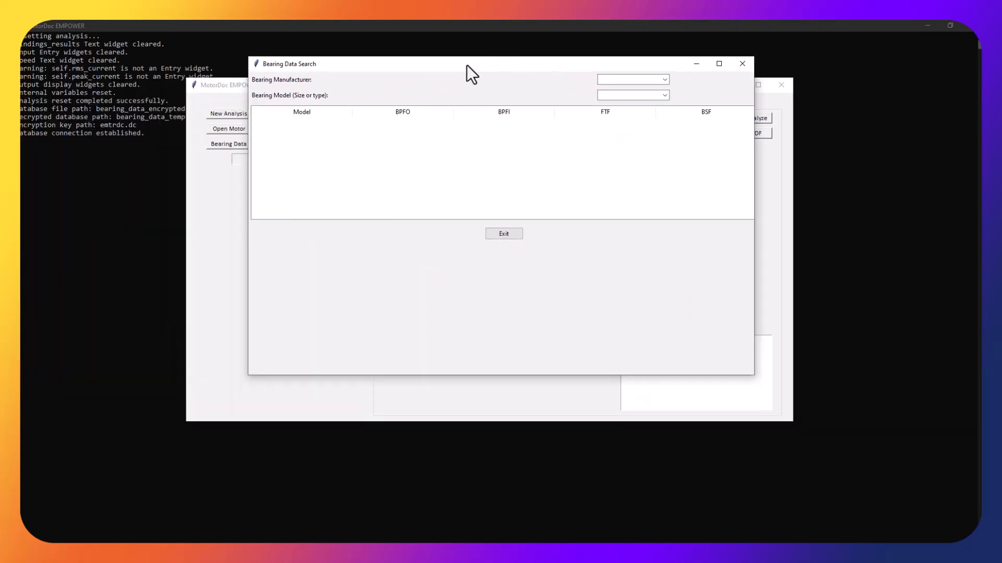
left_click(665, 81)
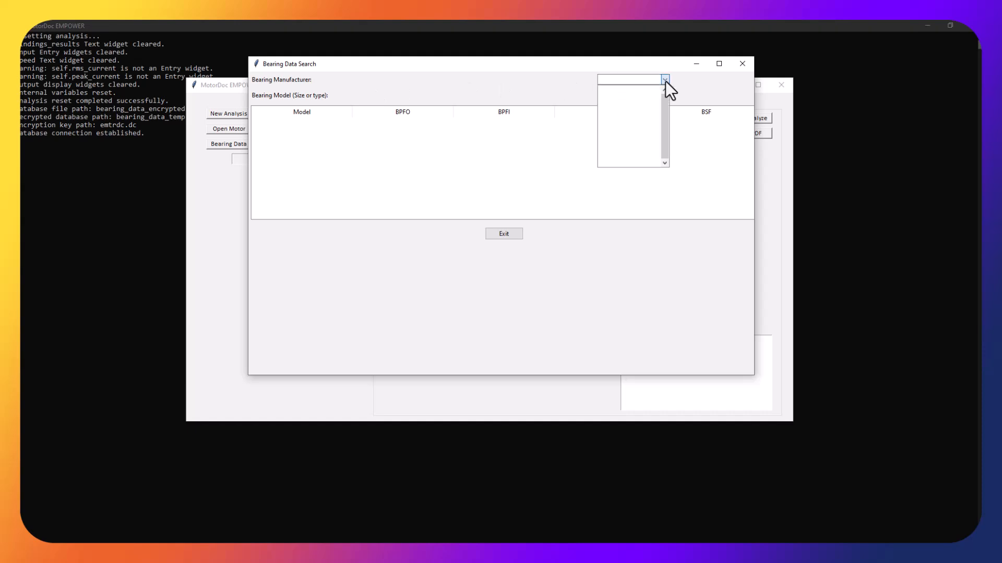
scroll(640, 115, "down", 2)
scroll(640, 115, "down", 5)
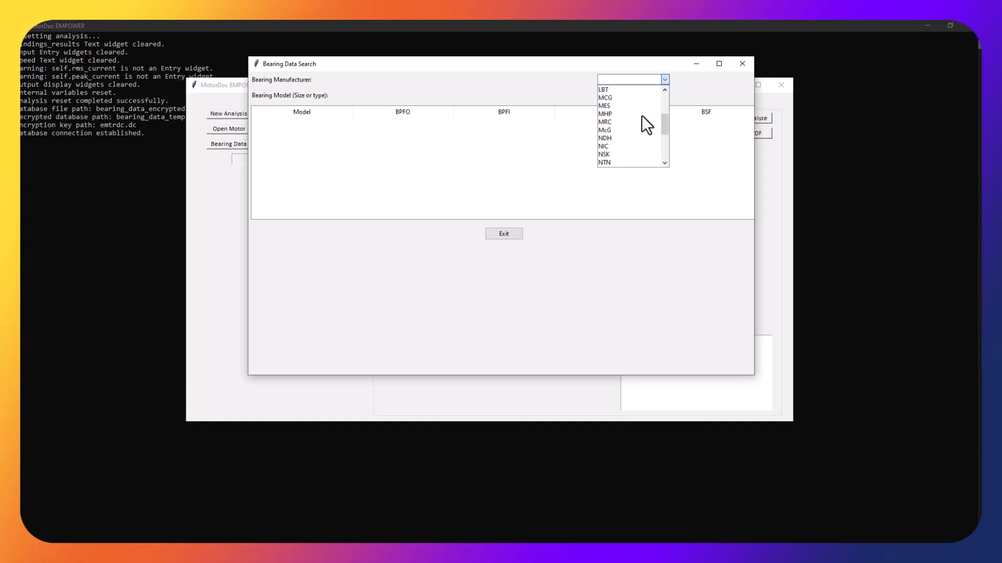
scroll(640, 117, "down", 2)
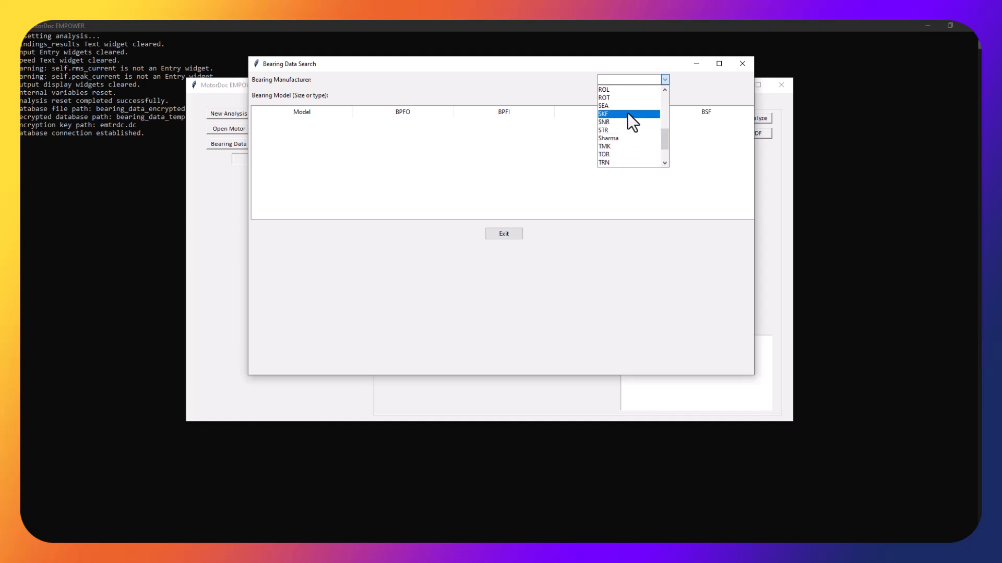
left_click(627, 114)
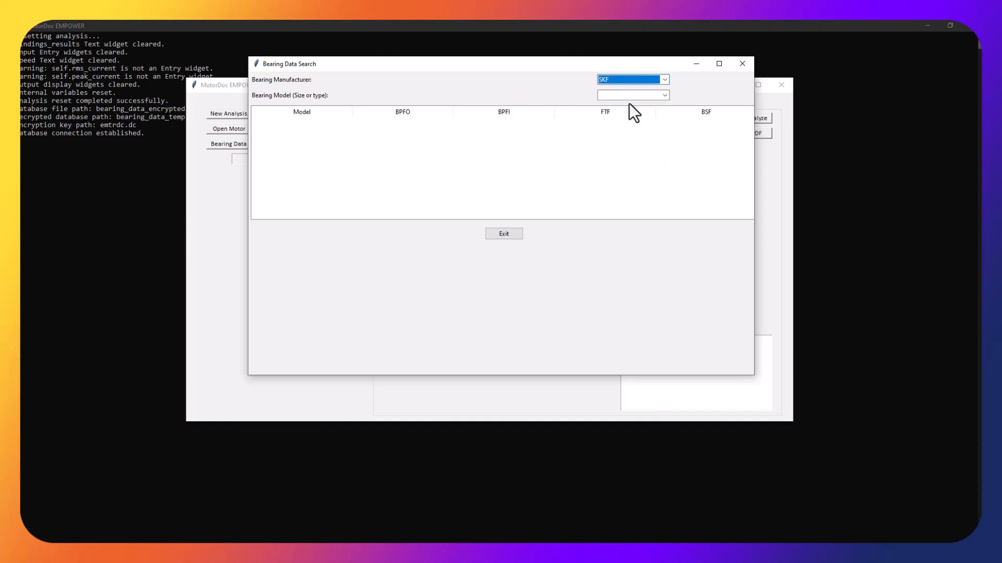
Step: Filter the bearing models by 6310 and look up the frequency data for model 6310-2Z
left_click(630, 96)
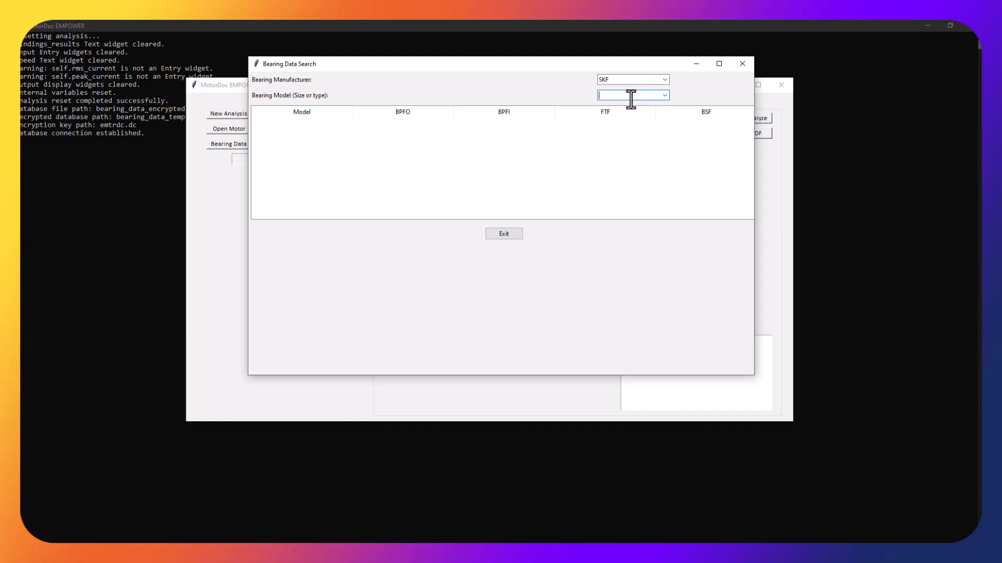
left_click(664, 96)
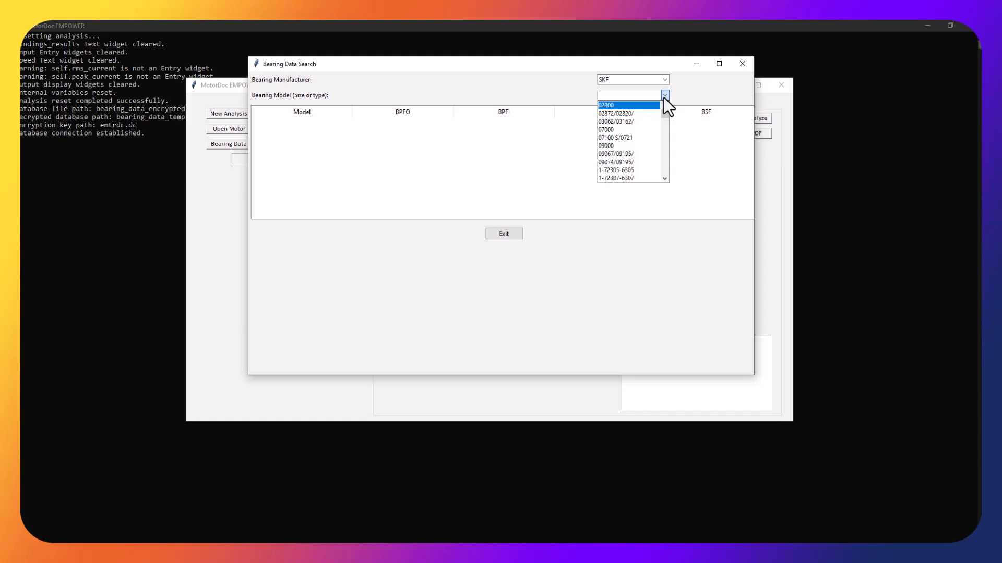
left_click(655, 93)
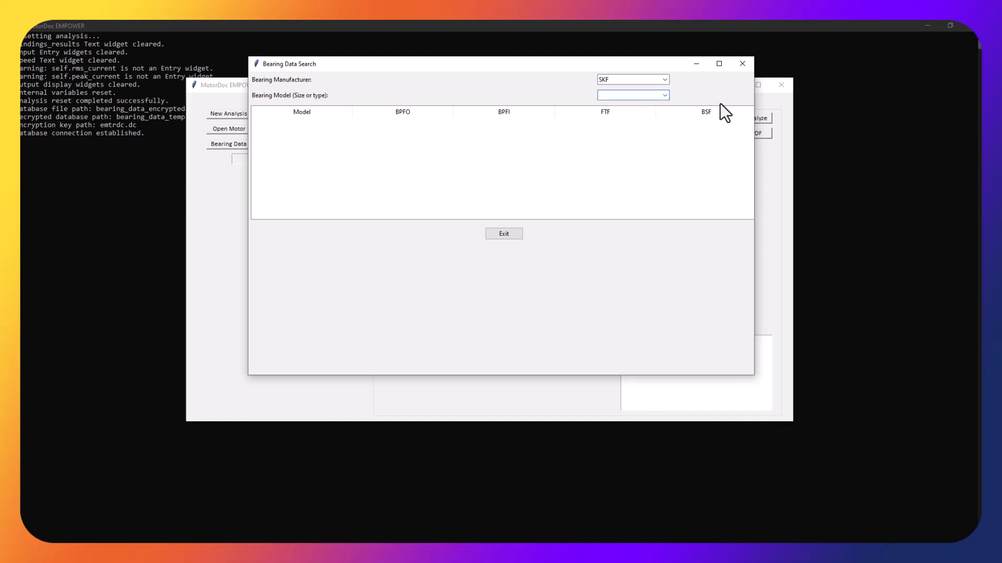
type("6310")
left_click(665, 95)
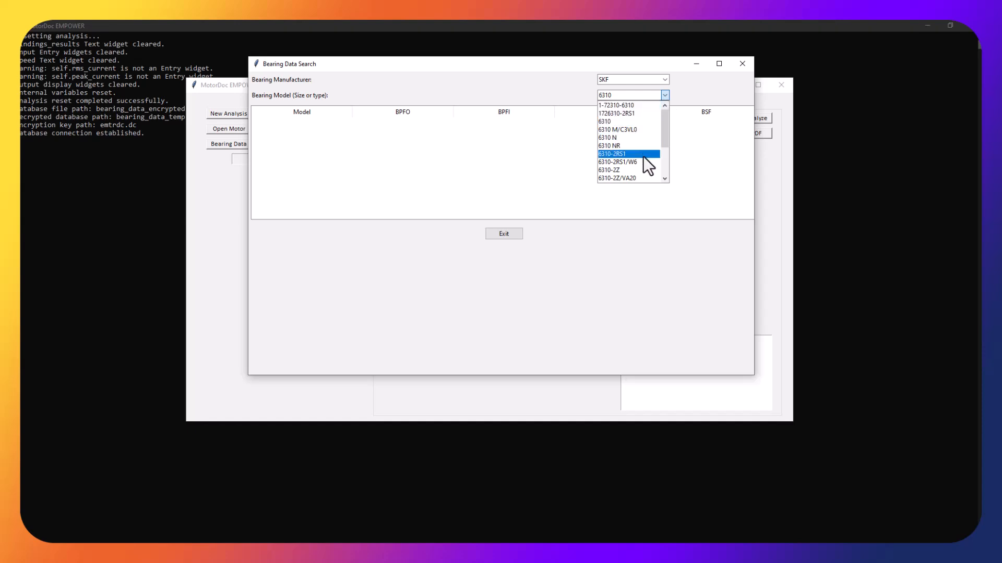
left_click(637, 169)
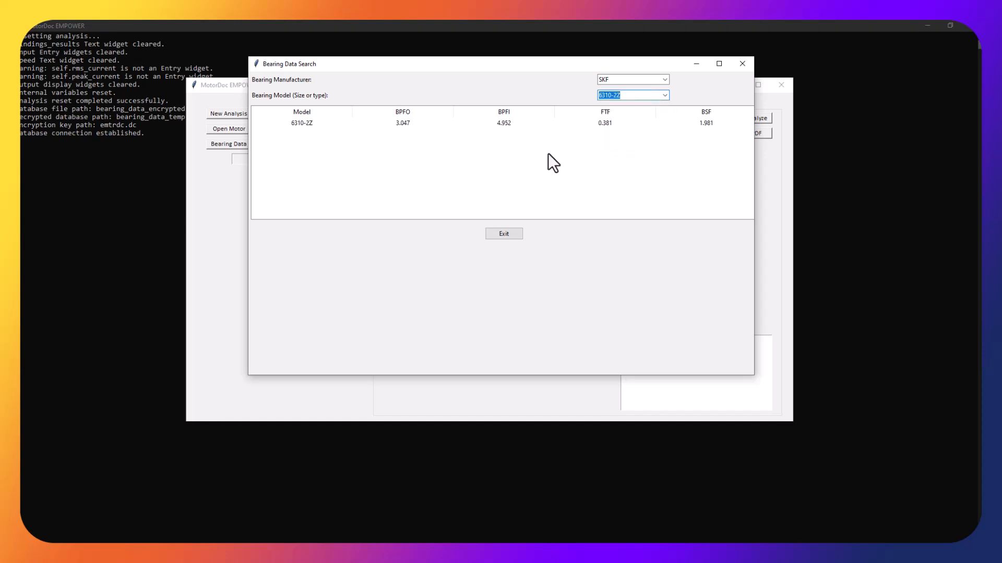
Step: Look up the data for the plain 6310 bearing model and close the bearing search
left_click(666, 96)
left_click(626, 125)
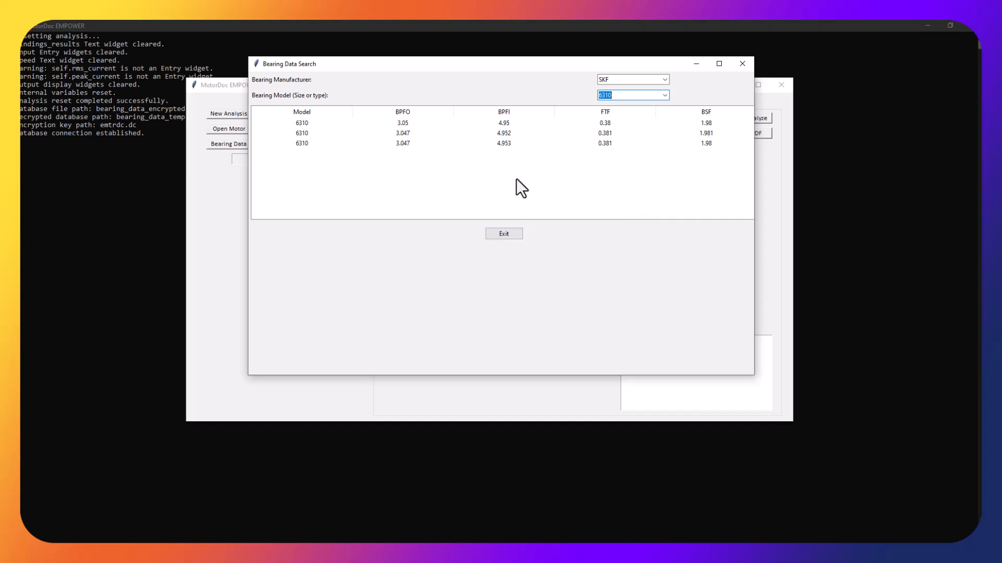
left_click(510, 236)
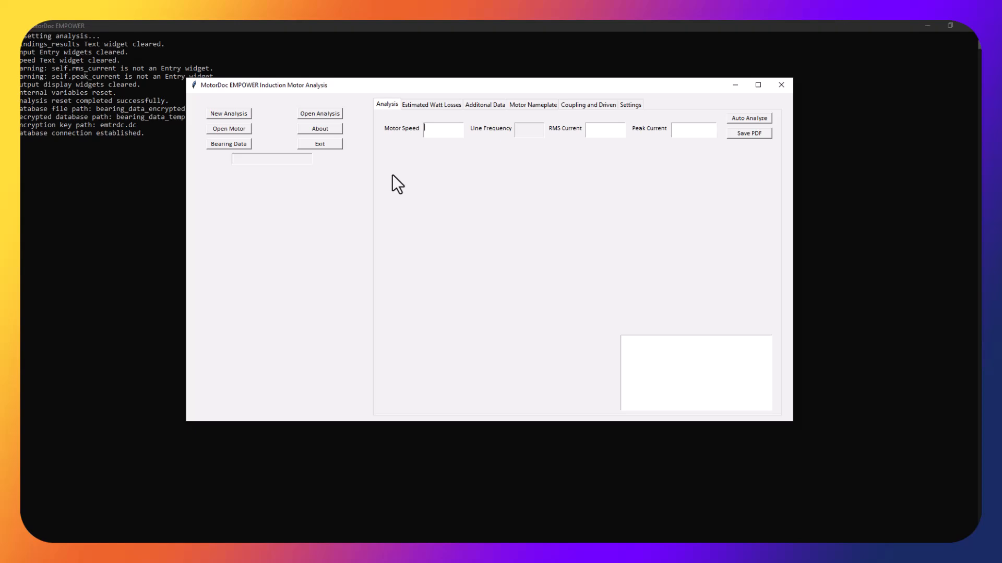
Step: Open an existing analysis using the sound file audio_20241123_104941.wav from the F05E1F folder under EMPOWER Data > Corteva
left_click(330, 114)
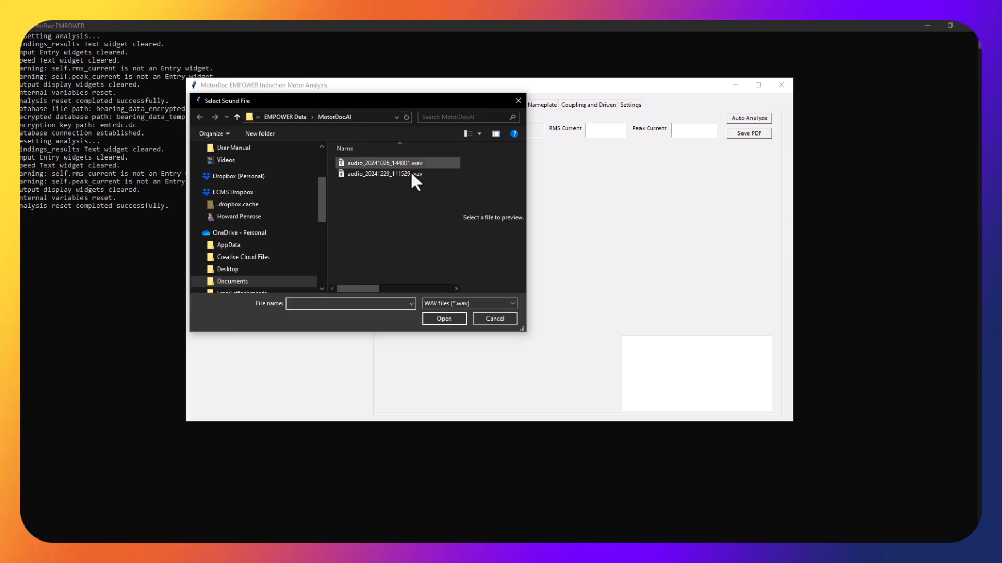
left_click(288, 117)
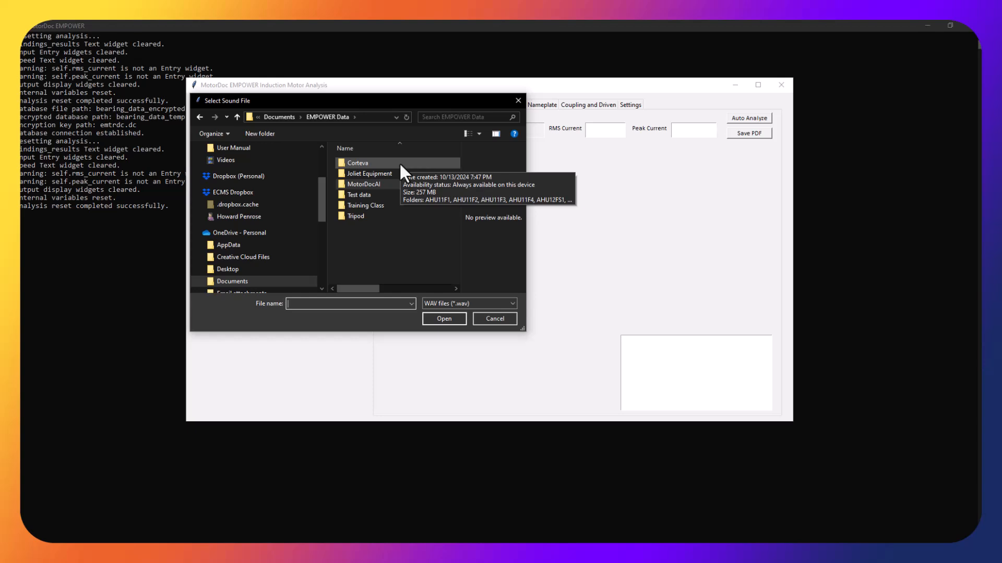
double_click(399, 163)
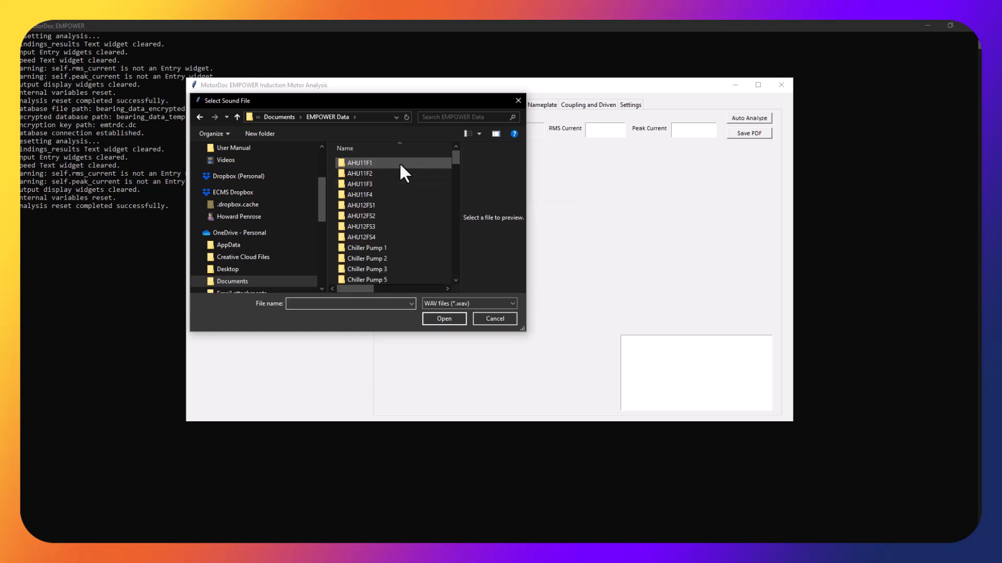
scroll(402, 196, "down", 10)
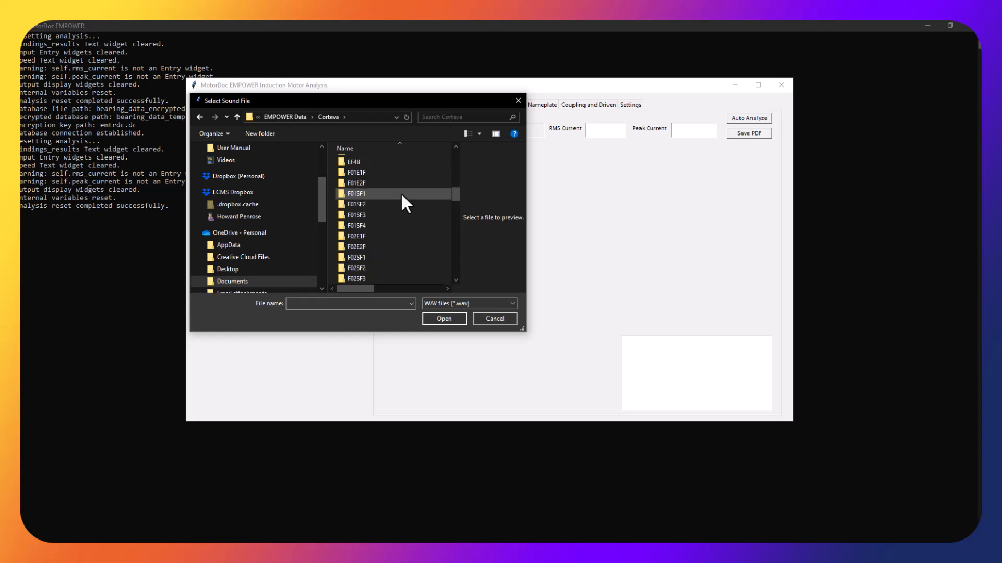
scroll(401, 196, "down", 2)
left_click(383, 235)
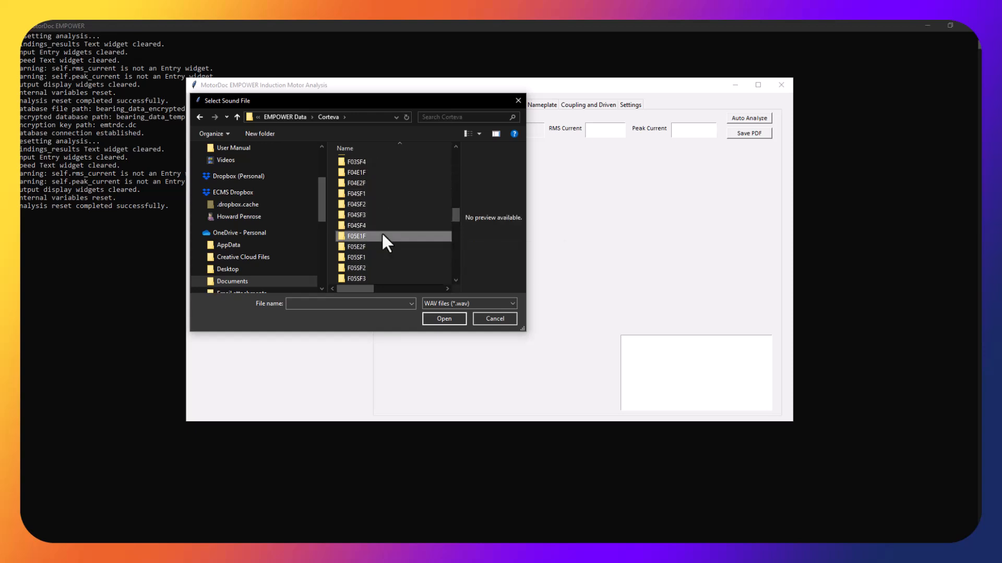
double_click(383, 235)
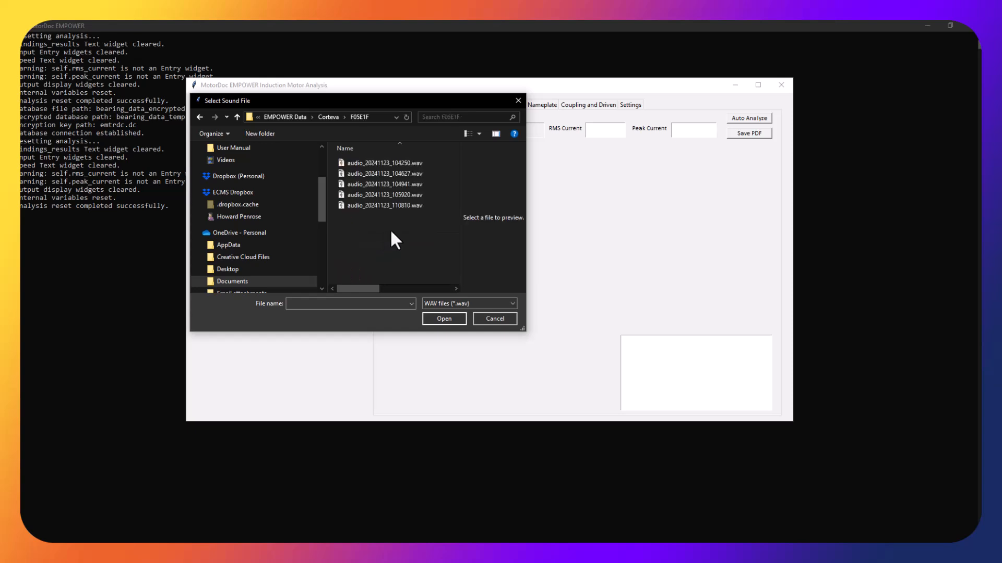
left_click(390, 189)
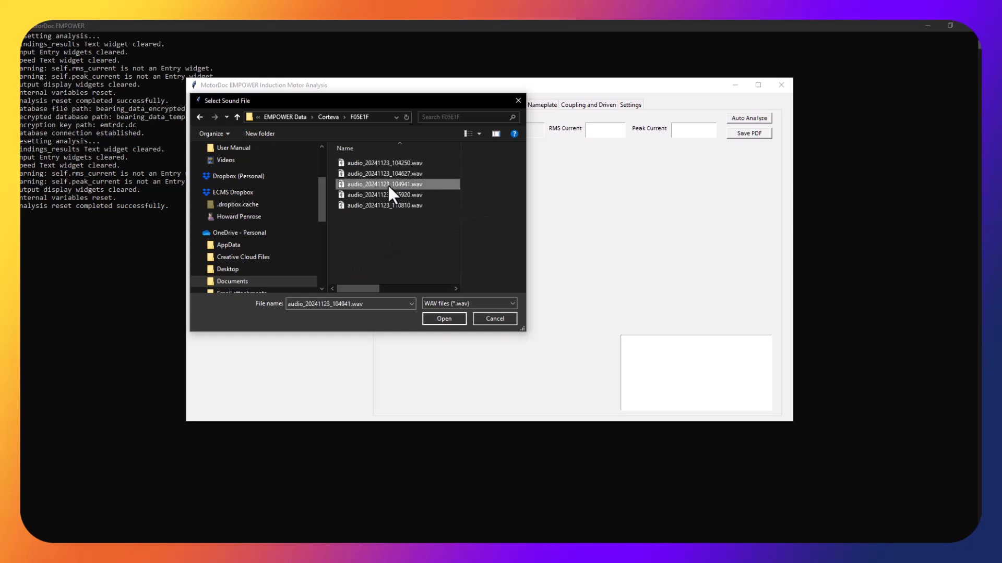
left_click(444, 319)
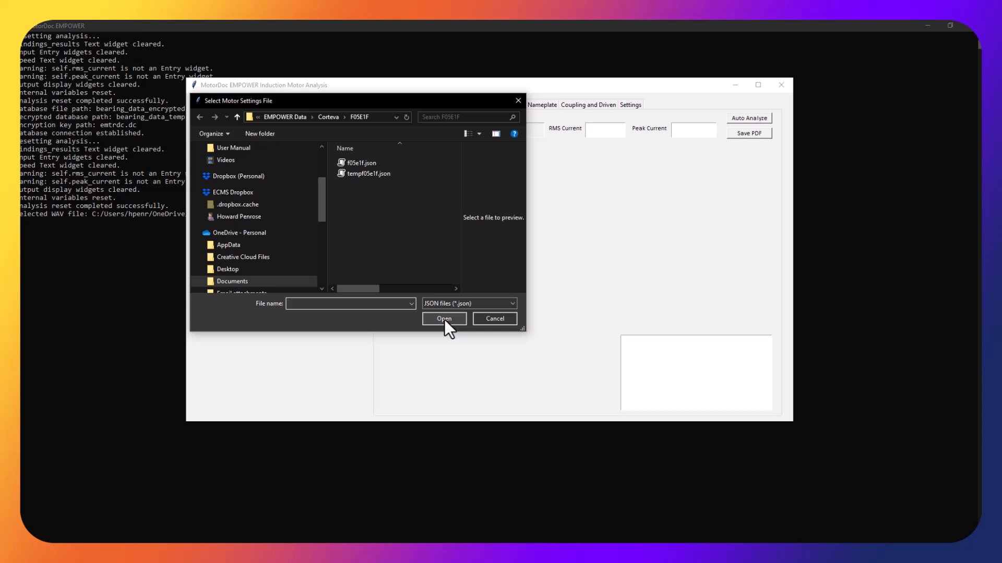
Step: Load the motor settings file tempf05e1f.json from the F05E1F folder to process the recorded data
left_click(371, 174)
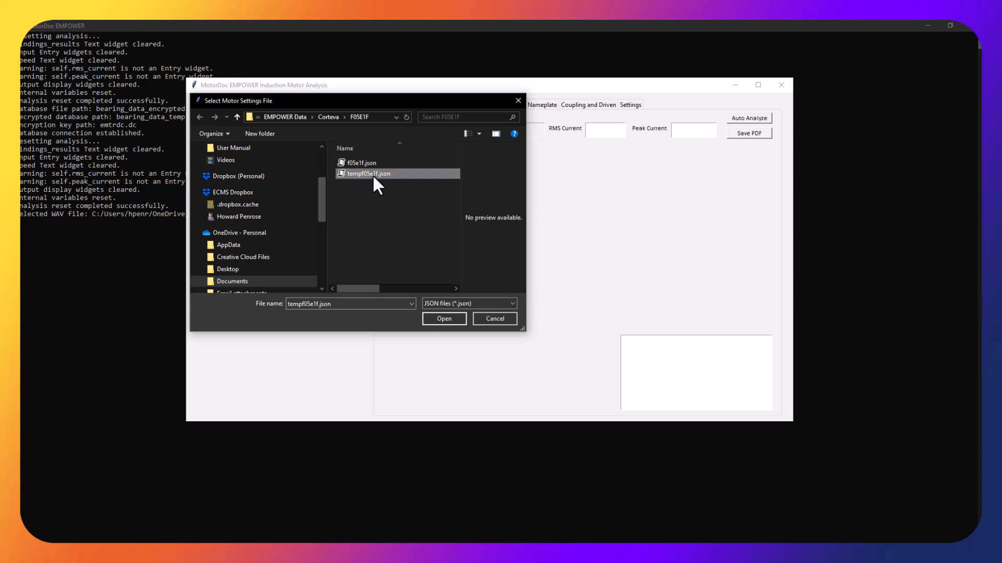
left_click(431, 319)
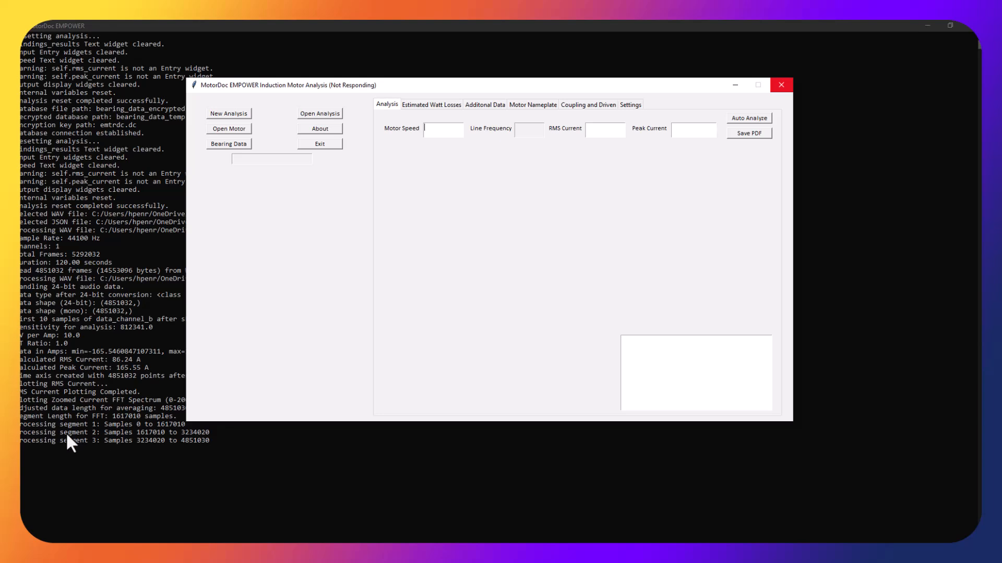
scroll(109, 398, "down", 5)
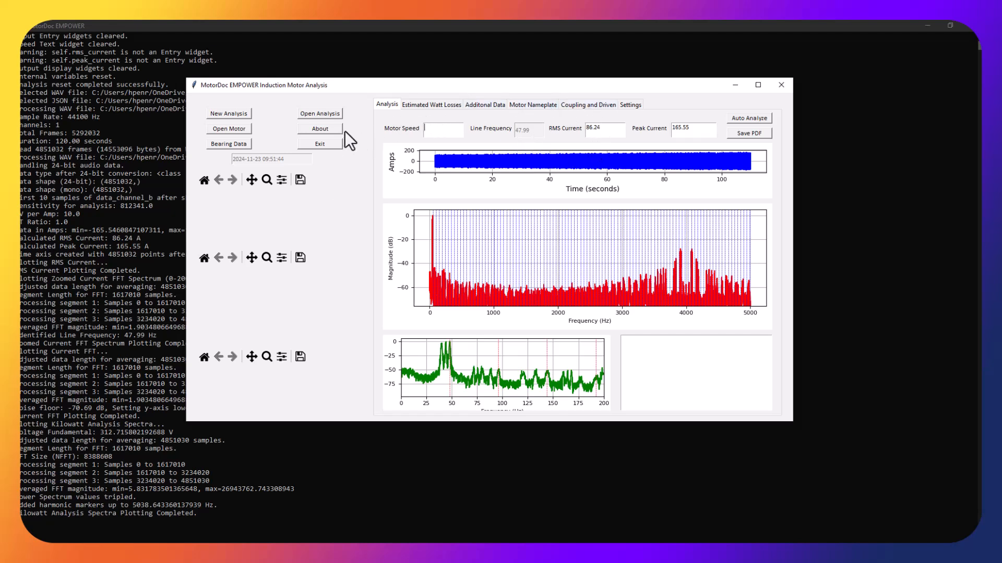
Step: Review the loaded motor's estimated watt losses, additional data, nameplate, coupling and driven details, and settings
left_click(416, 107)
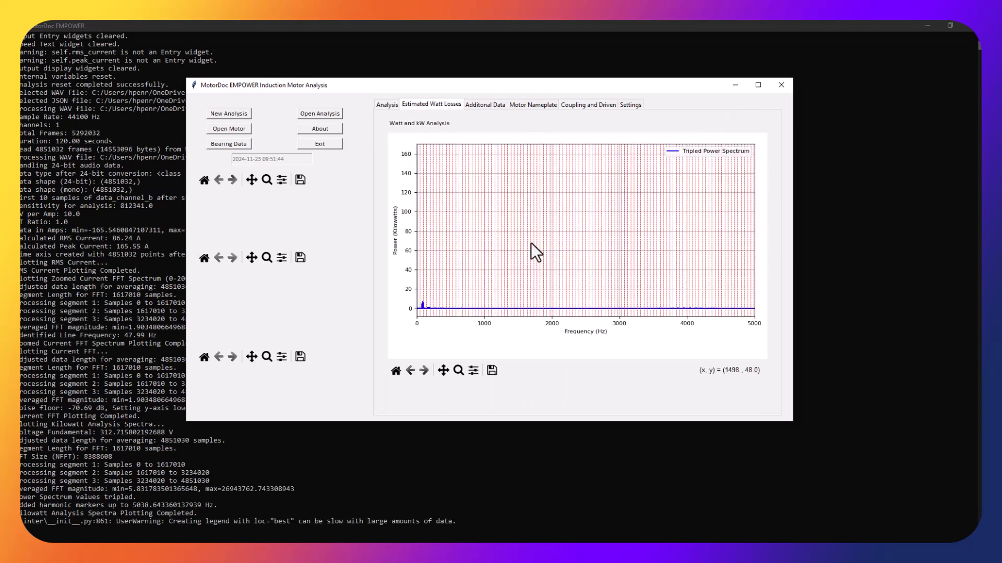
left_click(490, 108)
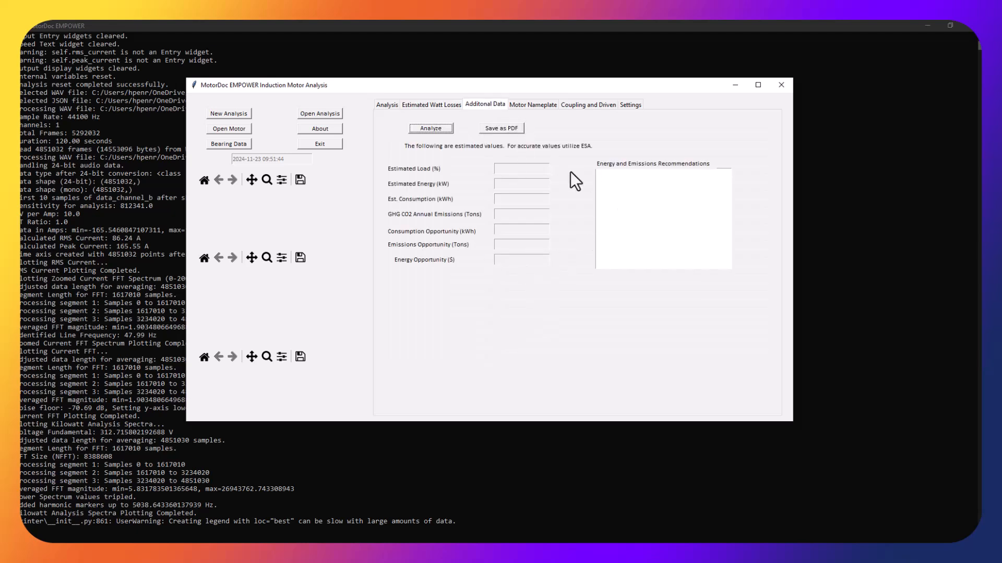
left_click(528, 107)
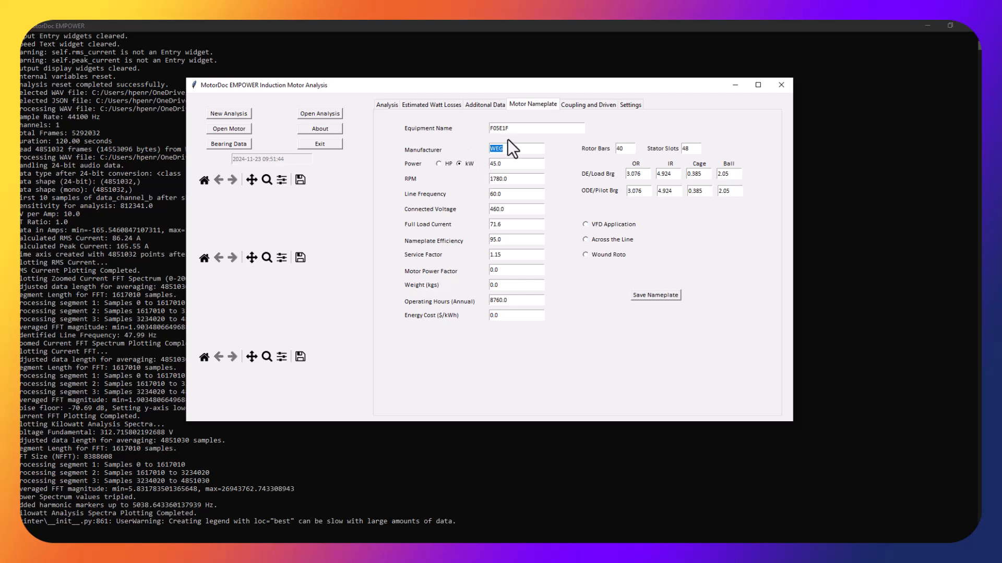
left_click(589, 105)
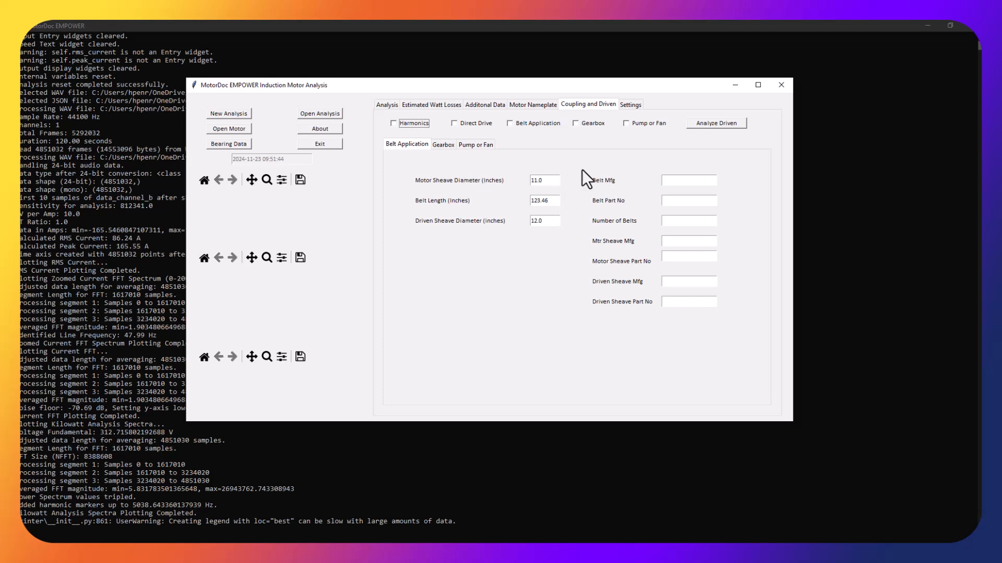
left_click(630, 105)
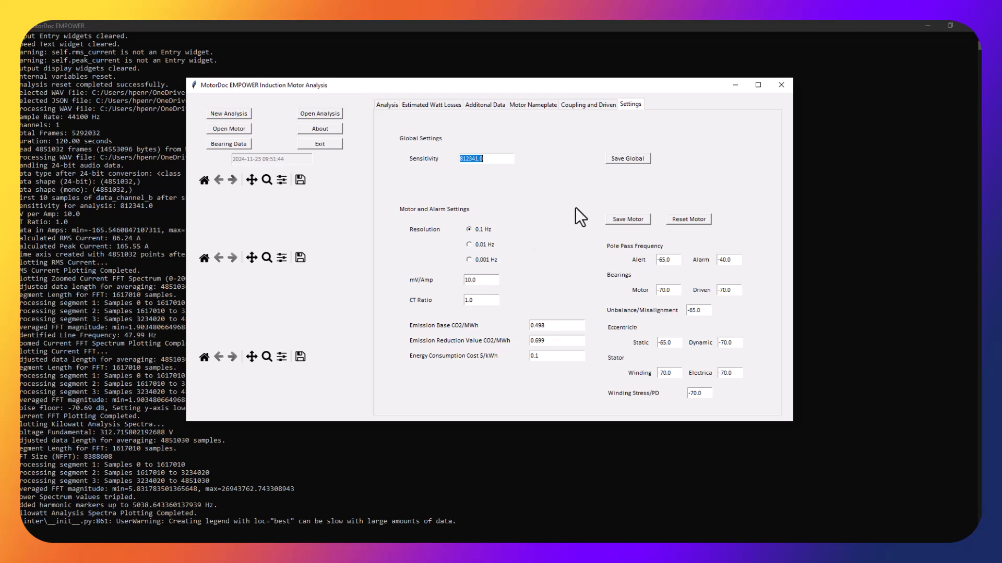
Step: Run the automatic analysis on the motor's current data
left_click(387, 106)
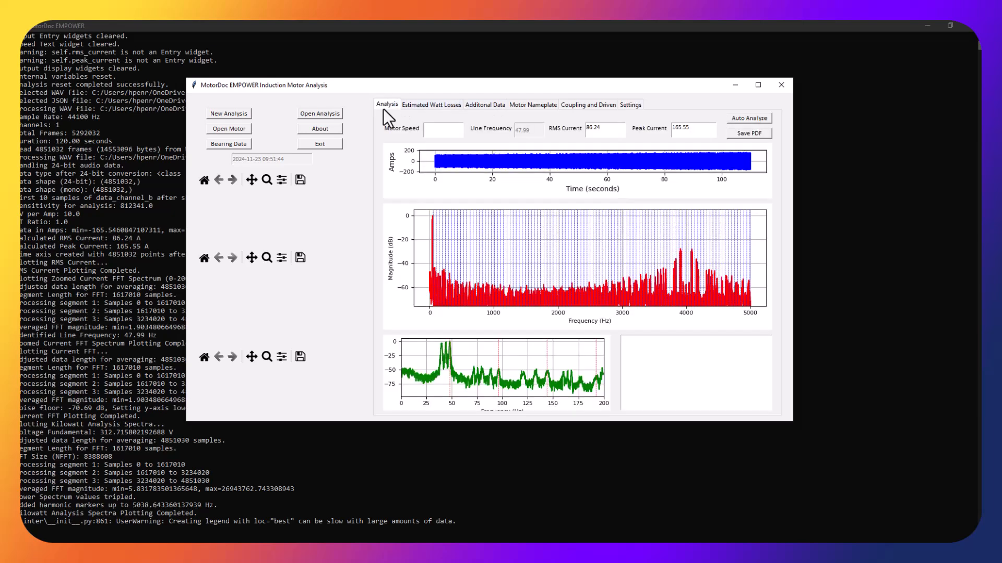
left_click(744, 118)
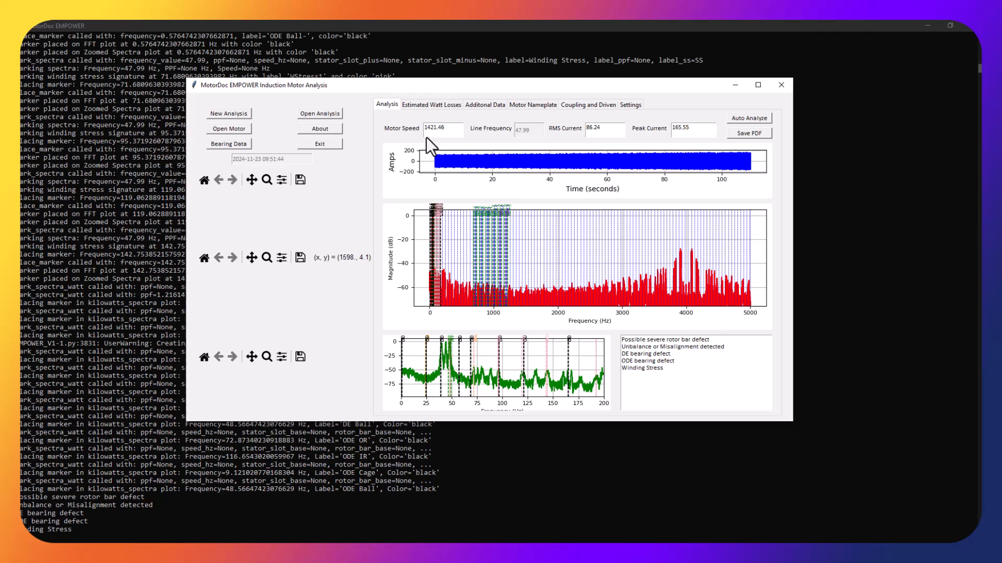
Step: Examine the low-frequency range of the estimated watt losses spectrum, up to about 550 Hz
left_click(426, 107)
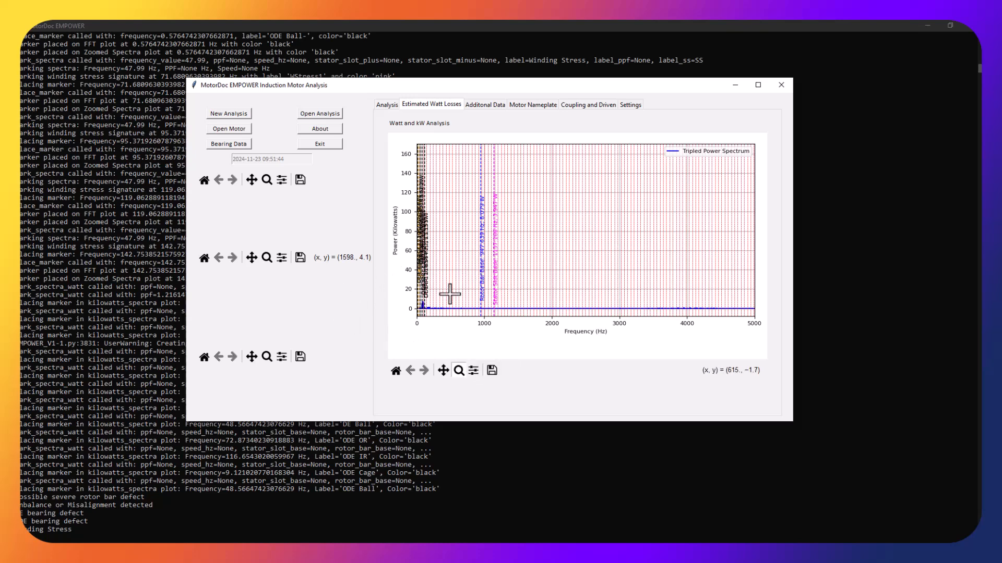
left_click(459, 371)
left_click_drag(454, 291, 407, 314)
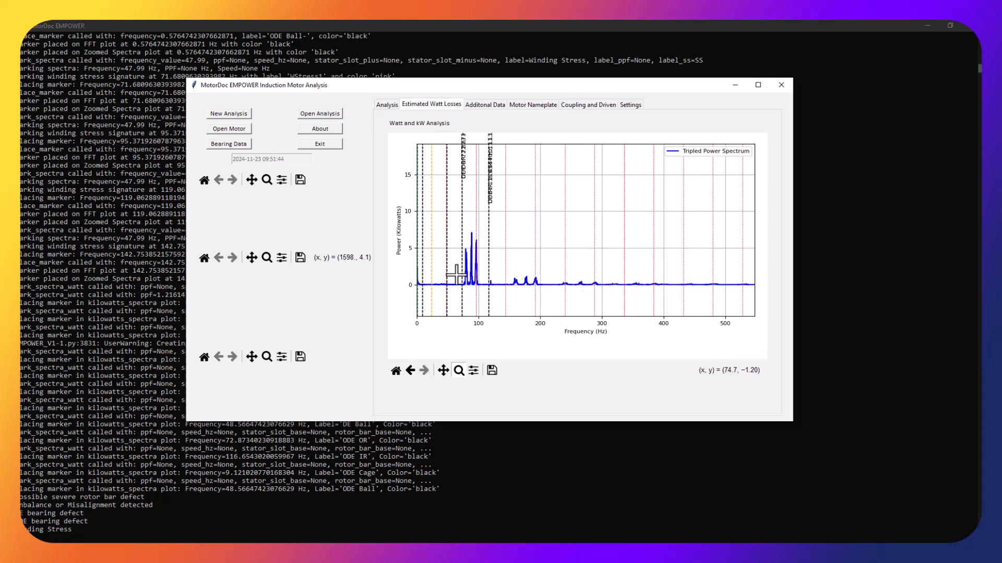
Step: Calculate the estimated load, energy, emissions and savings opportunity values in the additional data
left_click(476, 104)
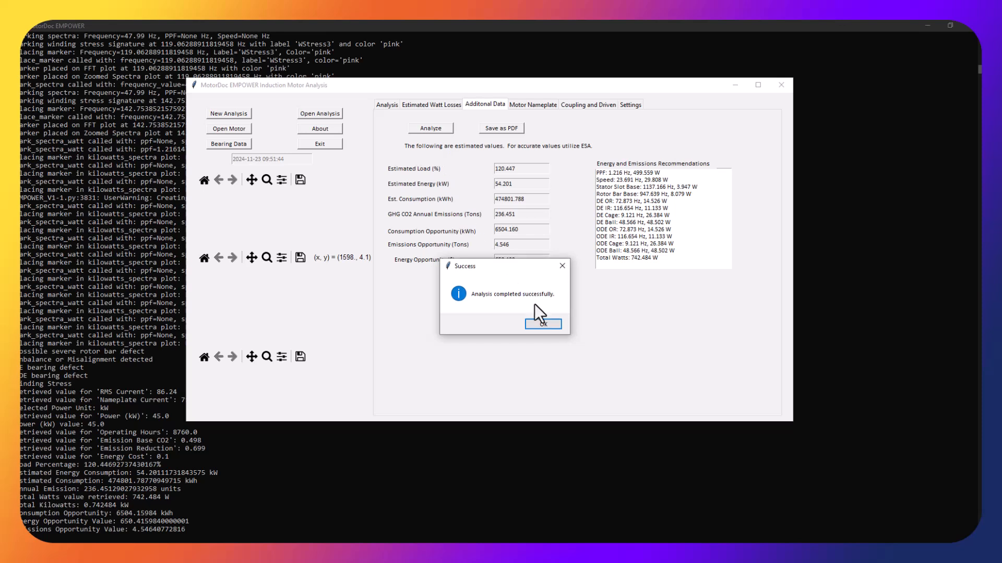
left_click(541, 324)
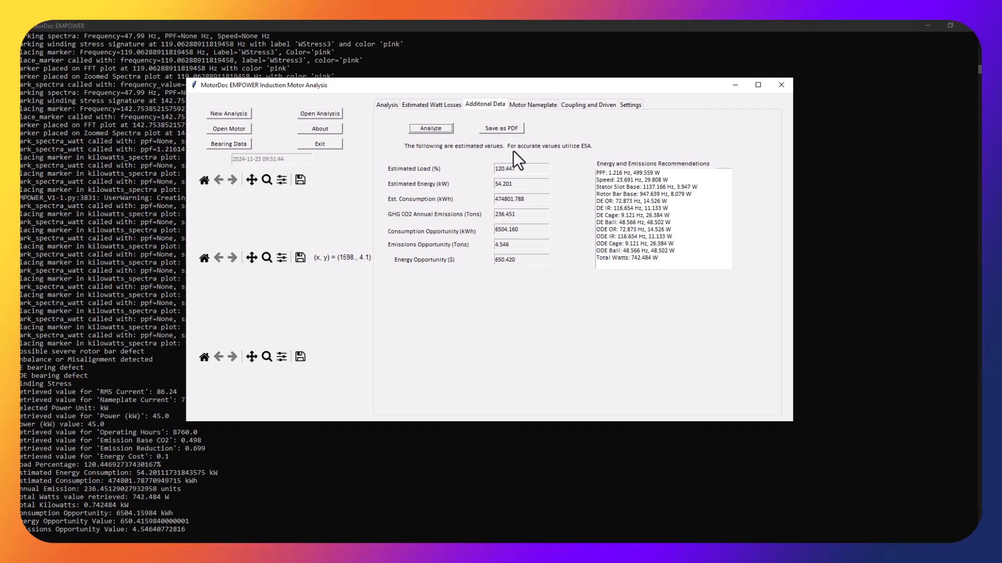
Step: Analyze the driven equipment as a belt application and check the updated findings on the analysis page
left_click(579, 106)
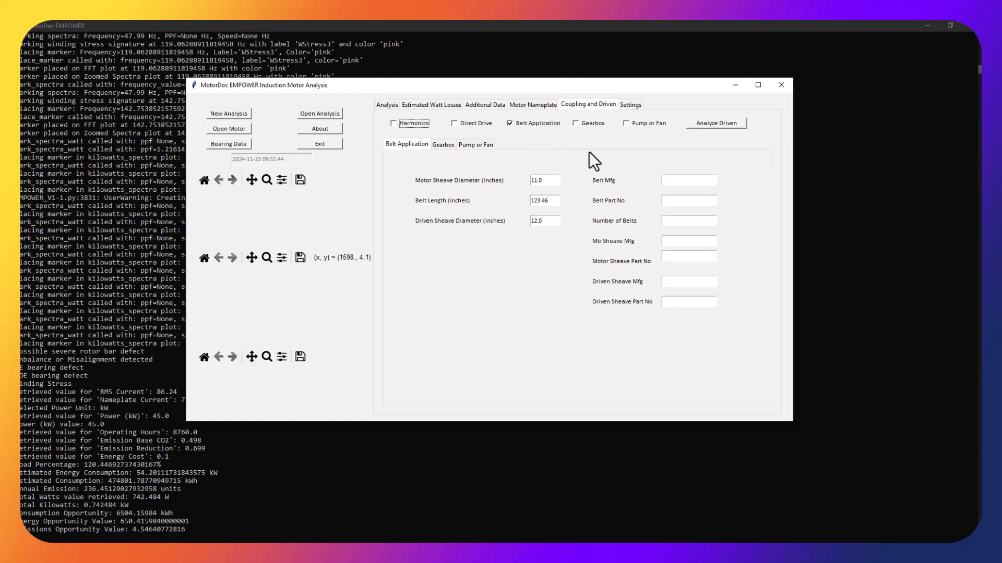
left_click(721, 123)
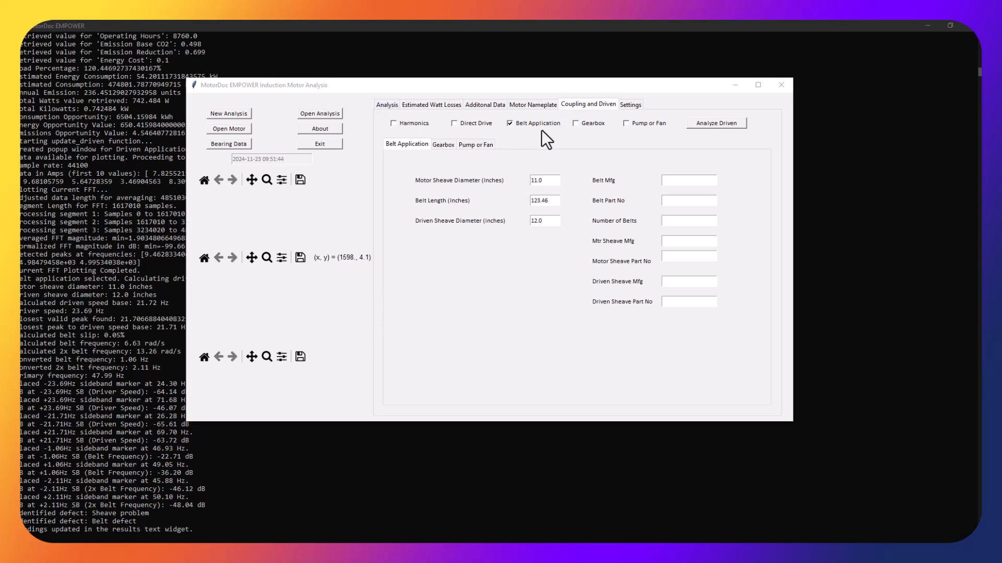
left_click(387, 104)
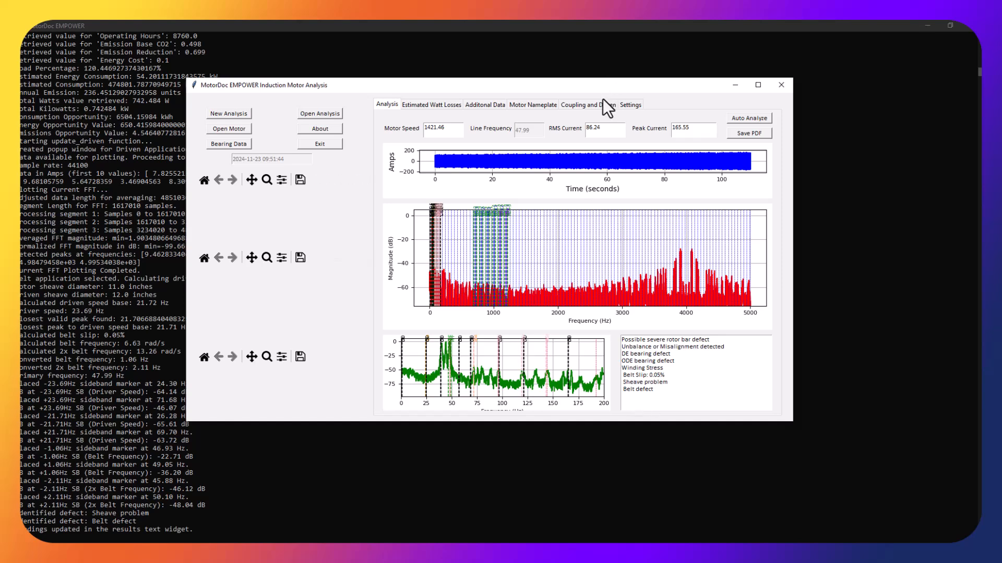
Step: Examine the belt analysis FFT spectrum up to about 150 Hz and close the Driven Application Analysis window
left_click(579, 107)
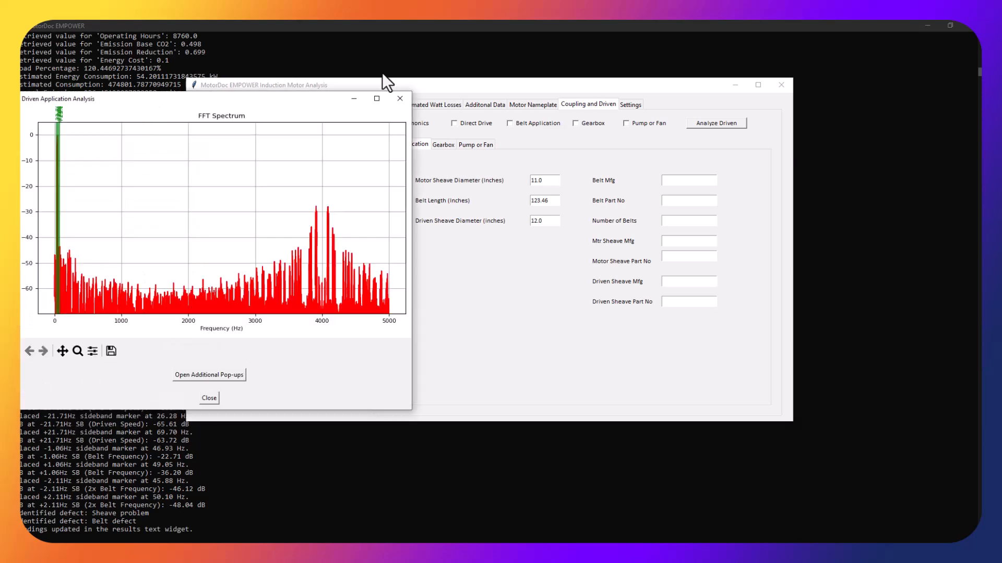
left_click_drag(274, 93, 474, 70)
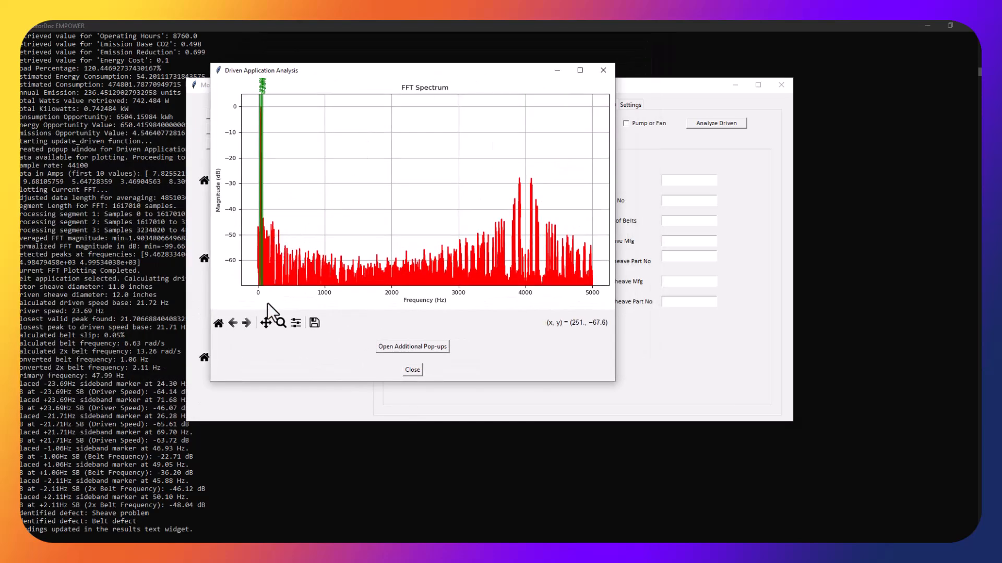
left_click(281, 324)
left_click_drag(261, 118, 267, 303)
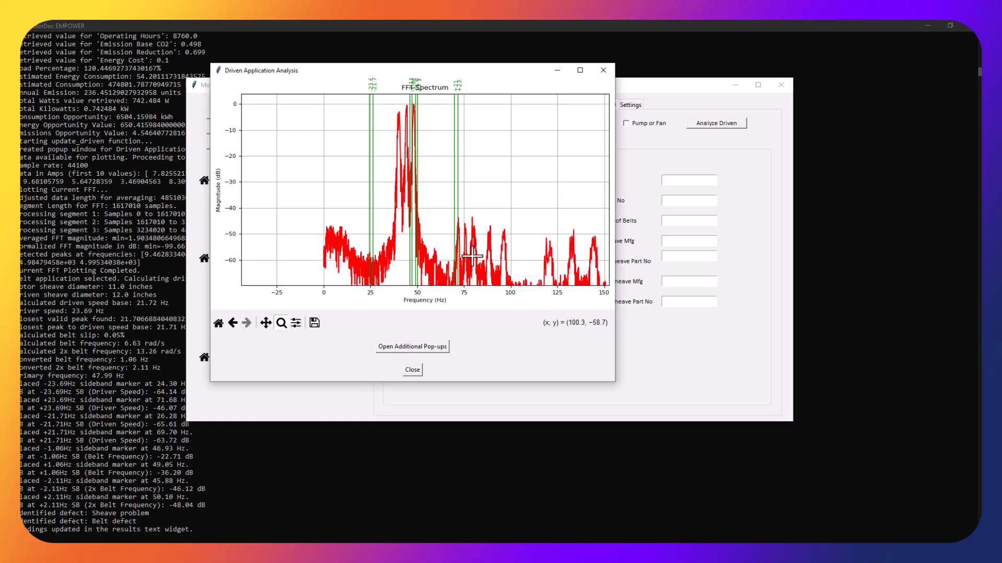
left_click(410, 370)
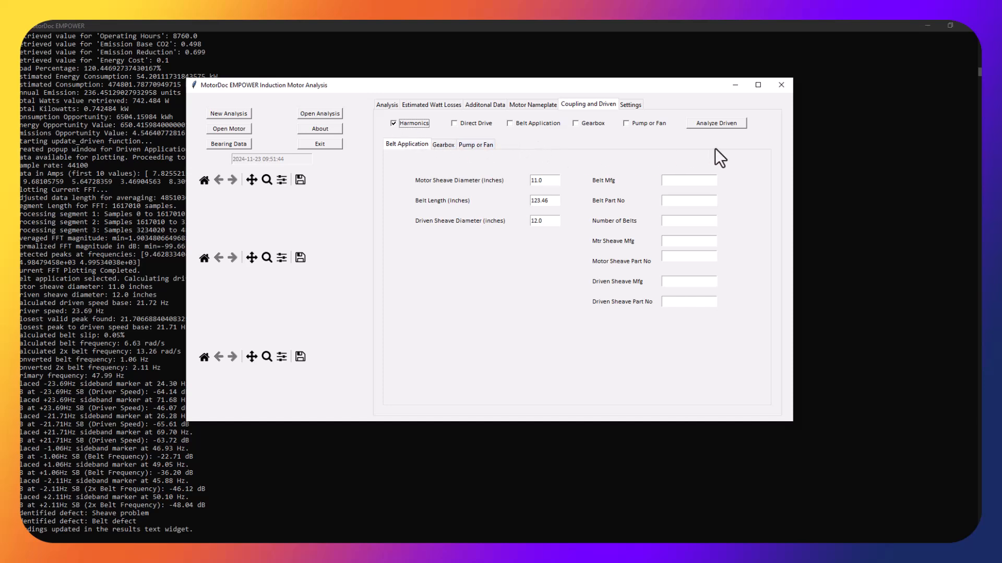
Step: Run the driven analysis with only the Harmonics option selected and bring up its RMS current waveform
left_click(717, 123)
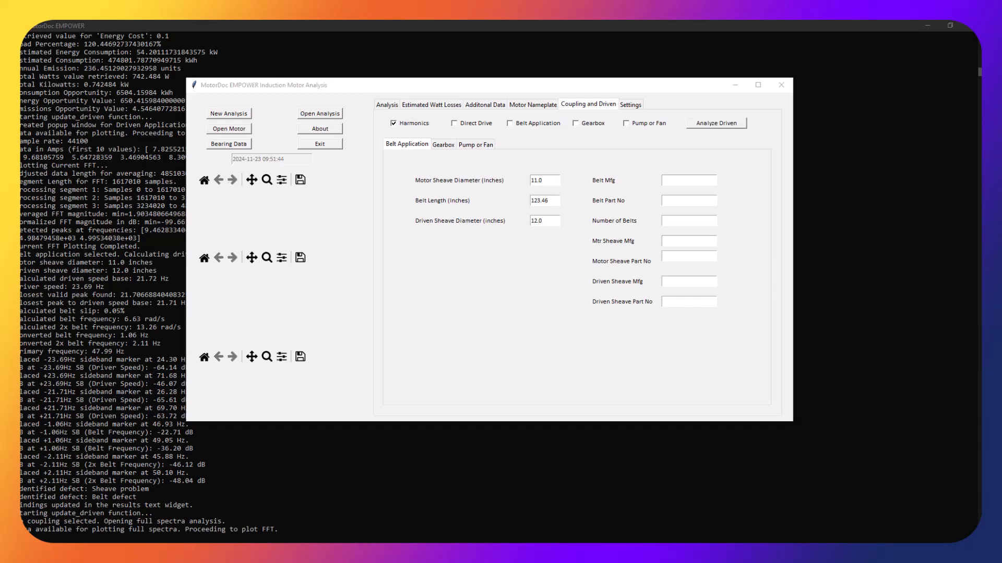
left_click_drag(380, 135, 409, 136)
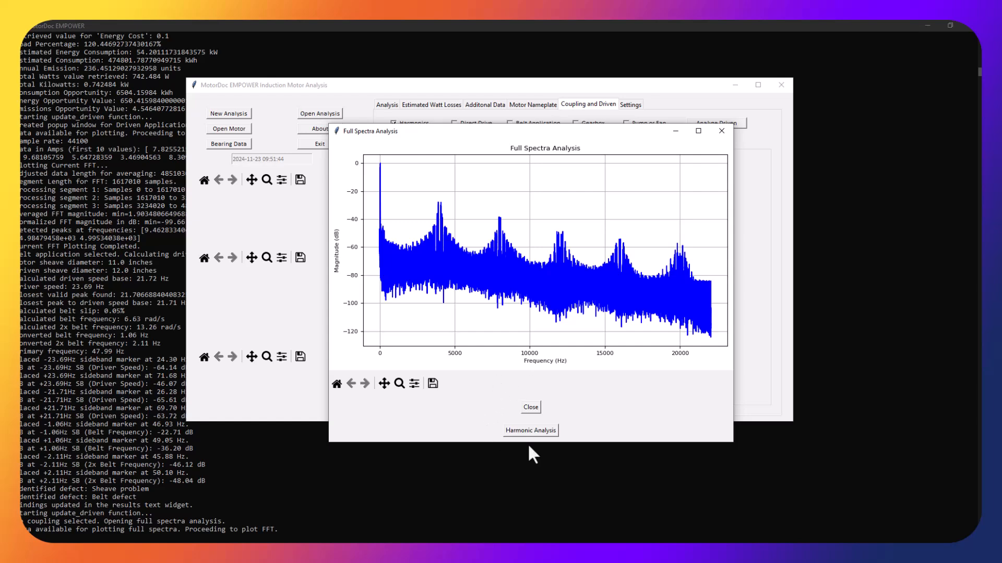
left_click(532, 429)
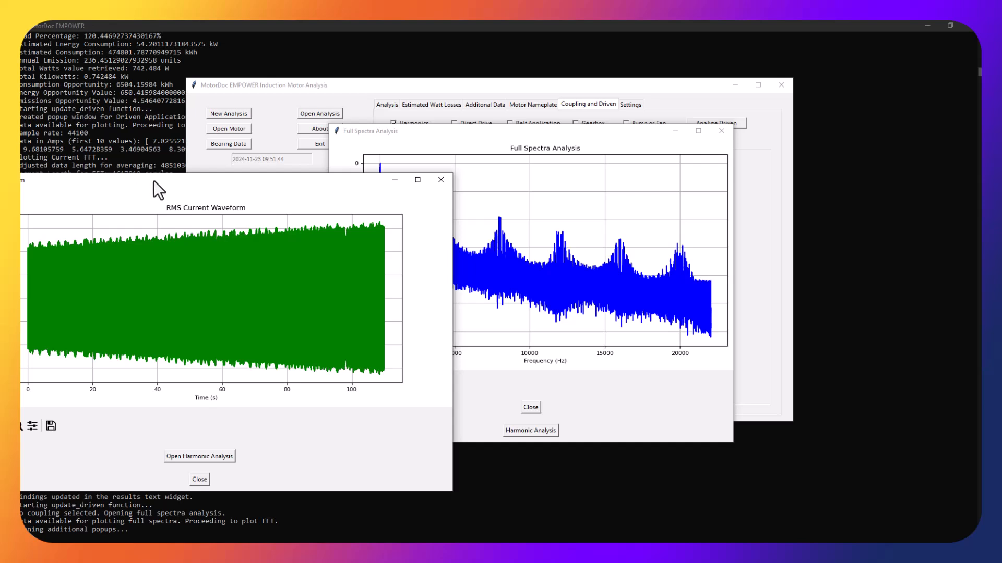
left_click_drag(152, 181, 502, 101)
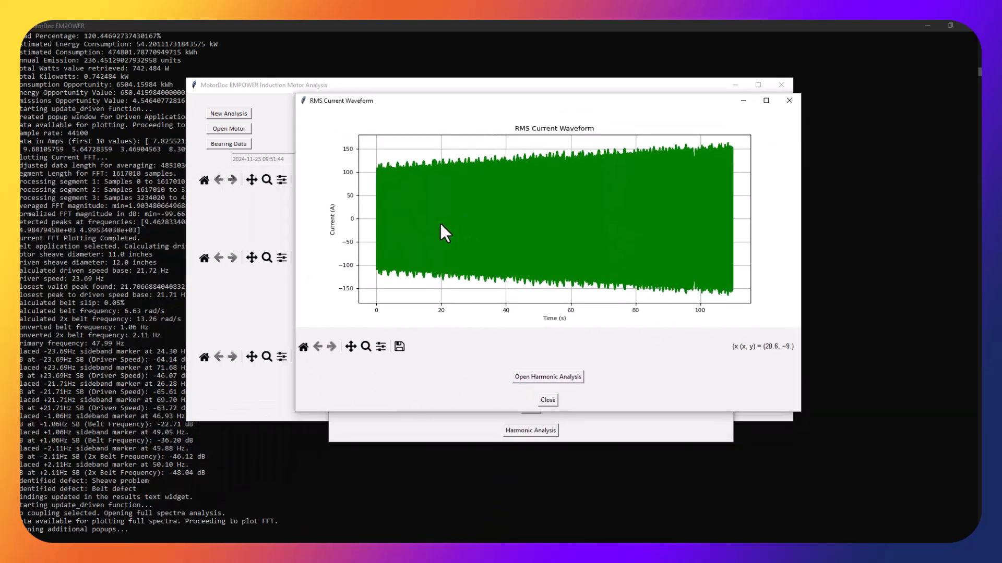
Step: Examine a single cycle of the RMS current waveform between about 12.4875 and 12.51 s
left_click(366, 346)
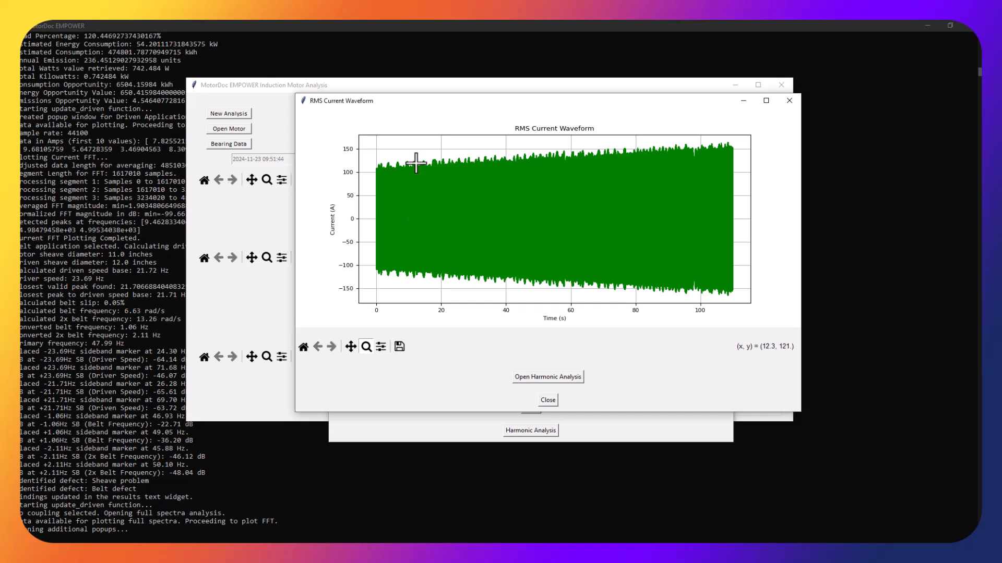
left_click_drag(417, 162, 420, 286)
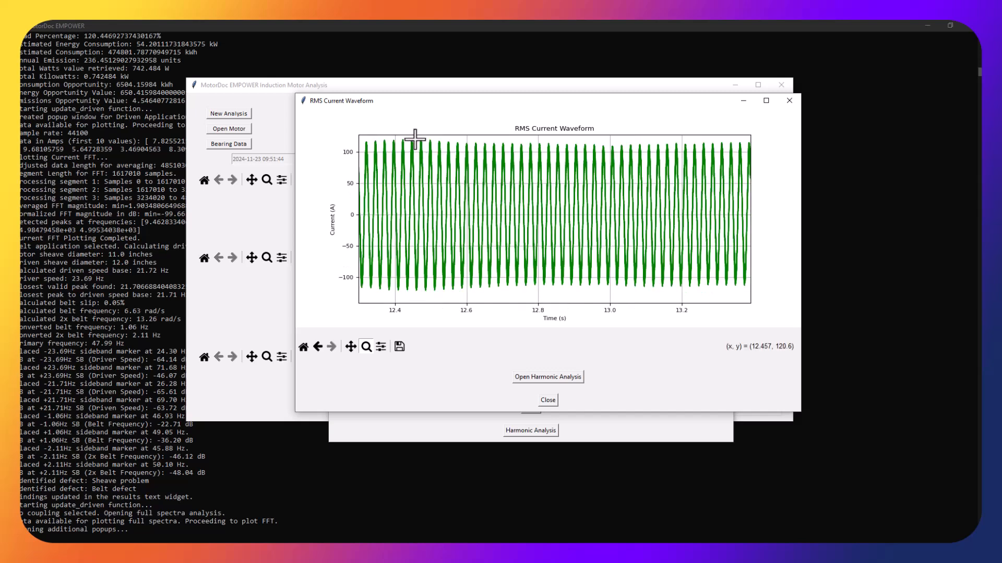
left_click_drag(415, 139, 467, 308)
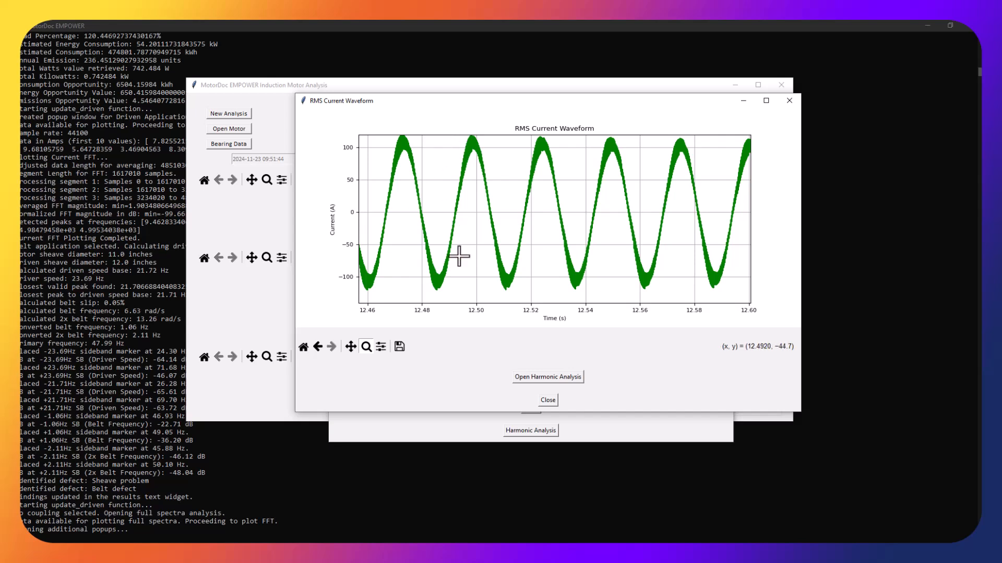
left_click(350, 346)
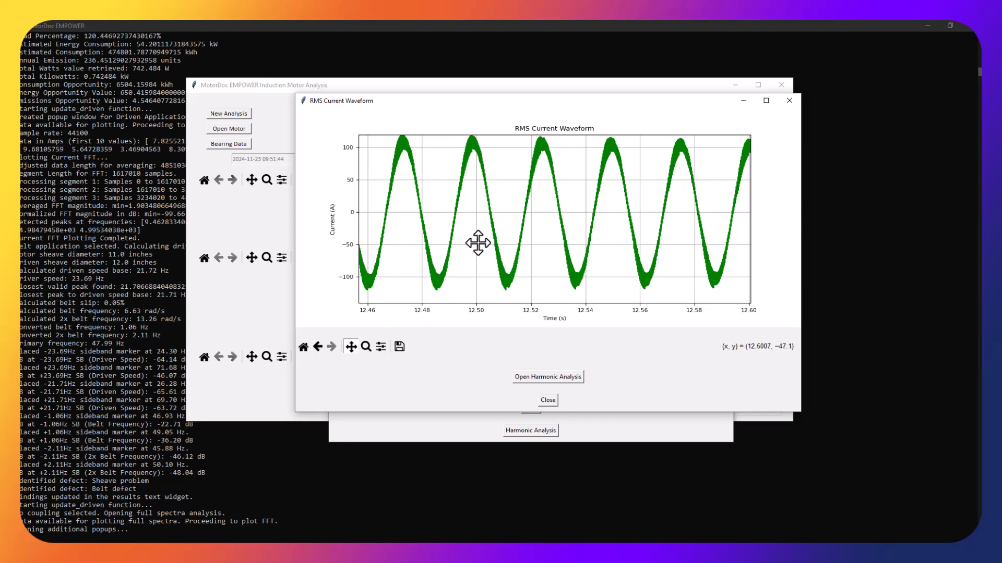
left_click_drag(477, 244, 477, 252)
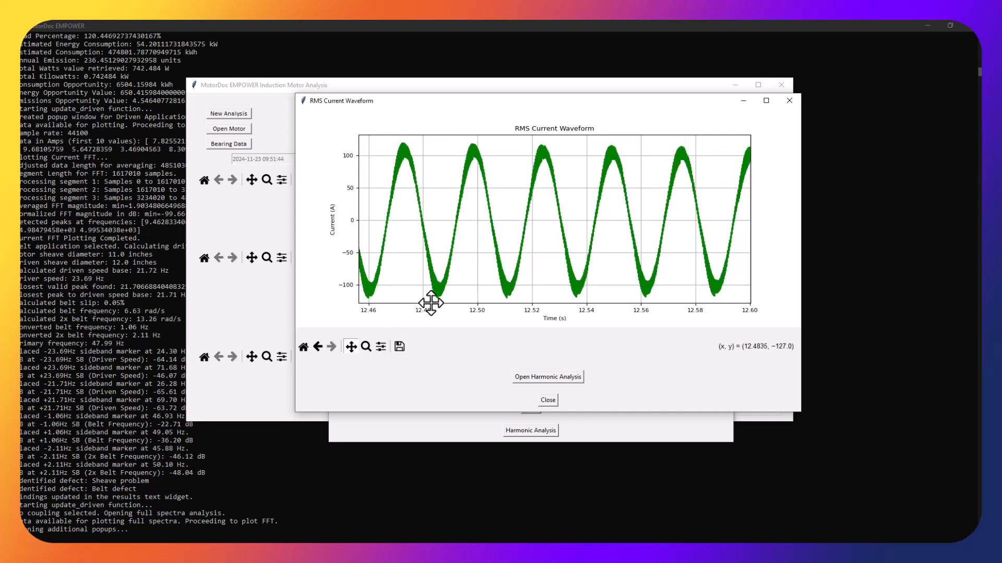
left_click(366, 346)
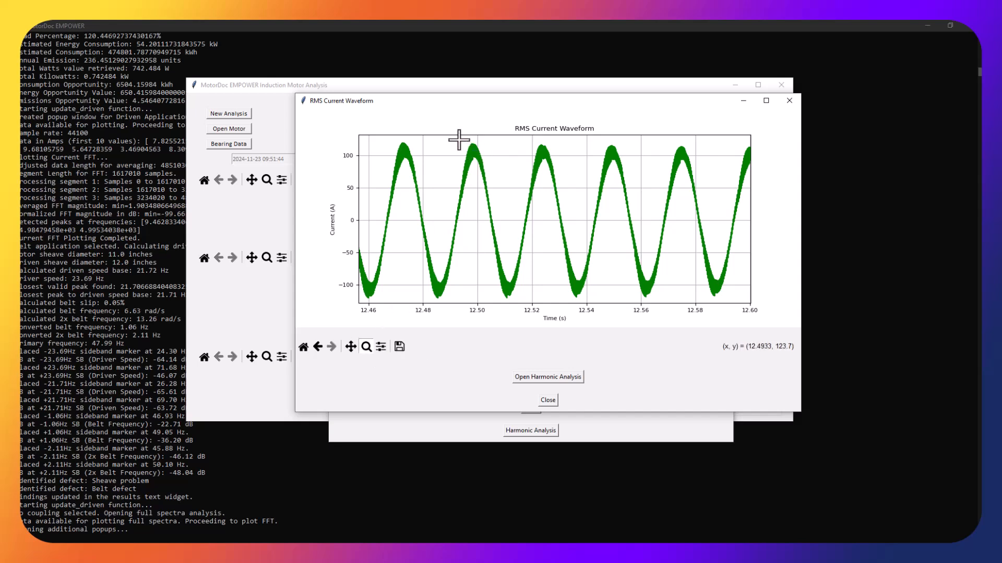
left_click_drag(443, 139, 503, 312)
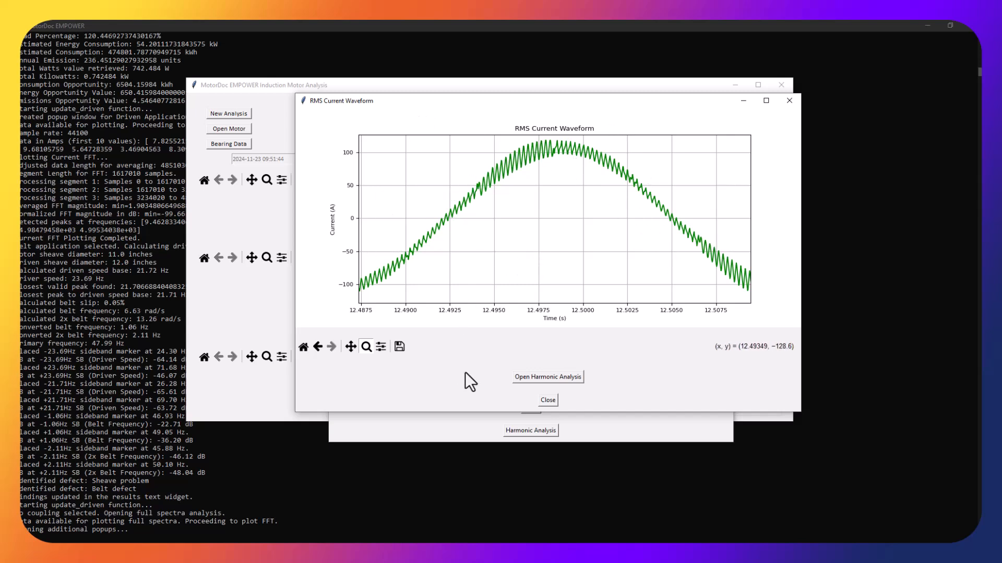
Step: Open the harmonic analysis from the waveform and arrange the harmonic spectrum and Harmonics Report windows side by side
left_click(540, 379)
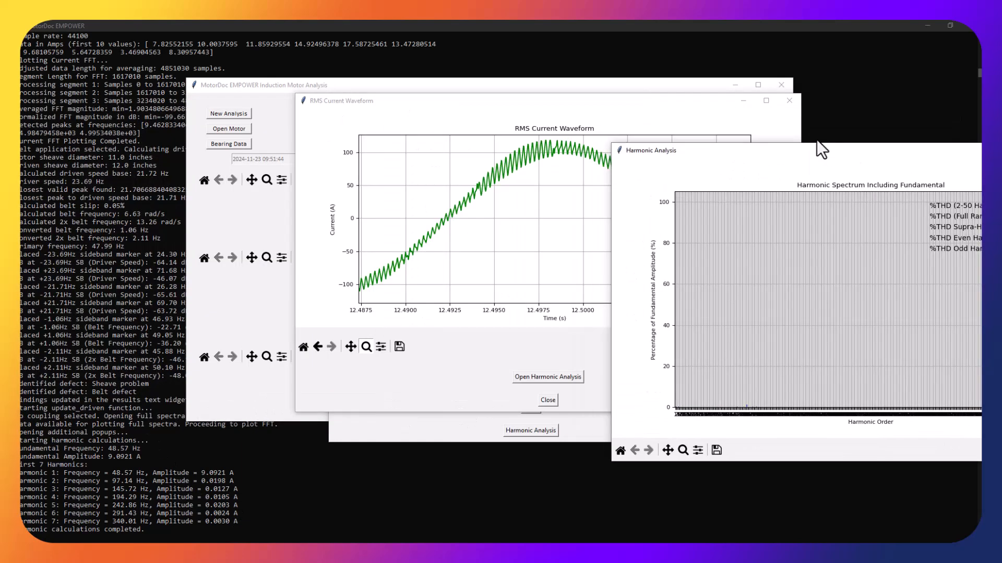
left_click_drag(816, 139, 681, 96)
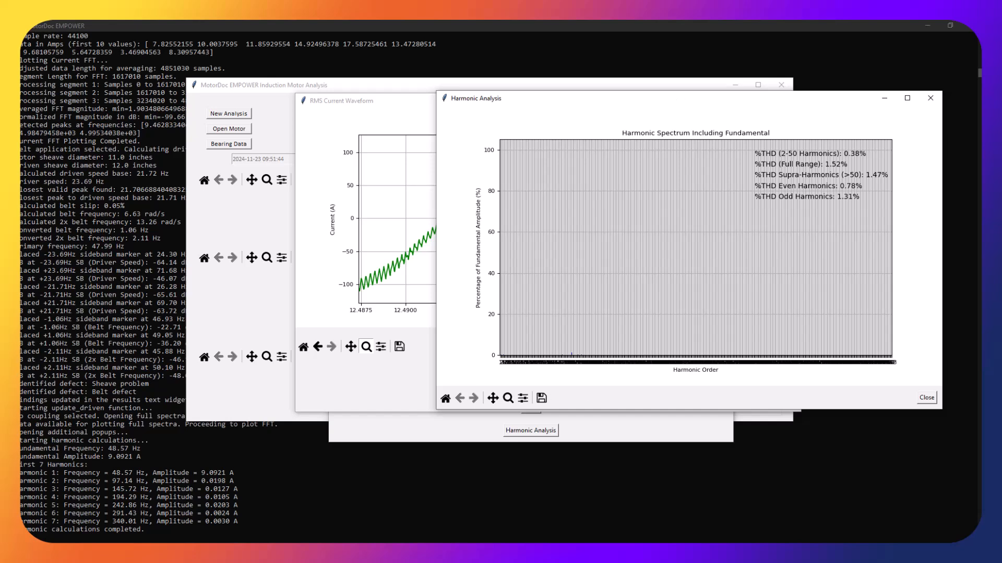
left_click_drag(245, 114, 267, 102)
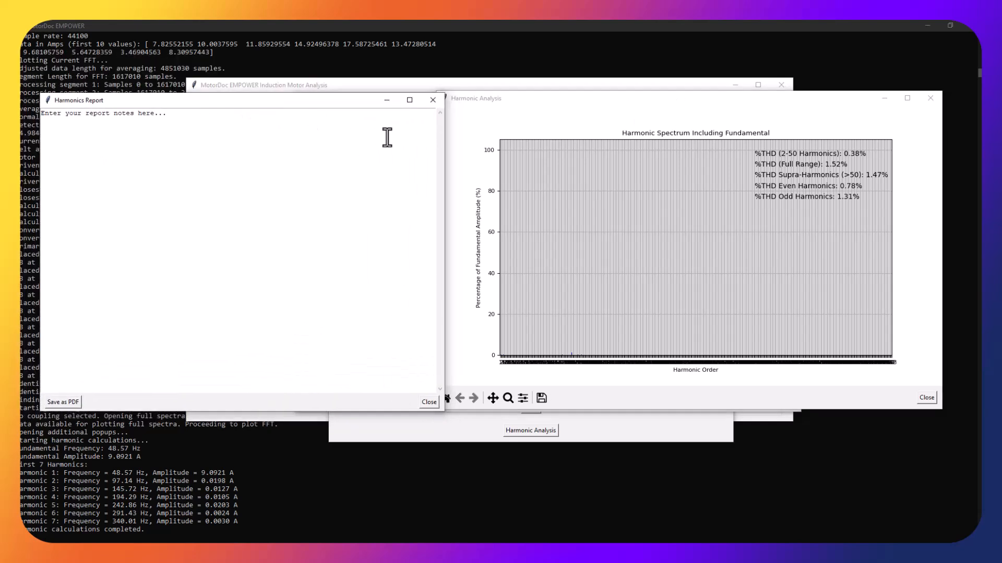
Step: Zoom the harmonic spectrum in to about orders 69 to 96, with amplitudes up to about 6% of the fundamental
left_click_drag(641, 99, 653, 99)
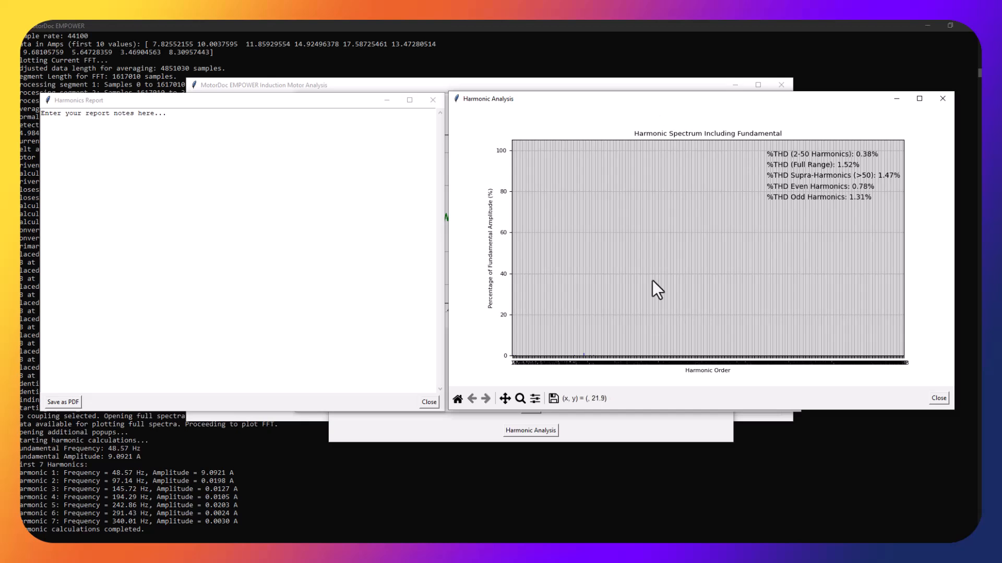
left_click(520, 398)
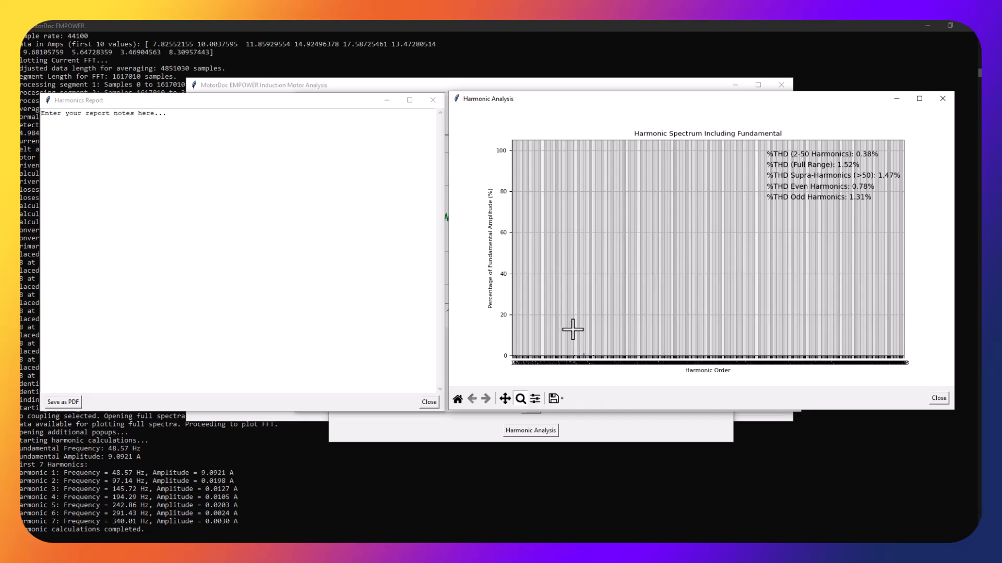
left_click_drag(573, 345, 596, 360)
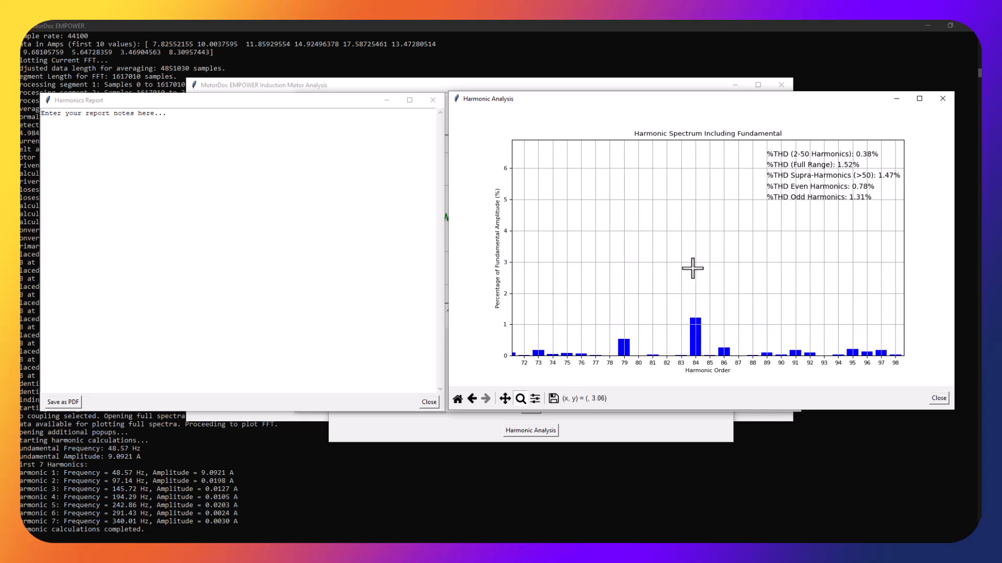
left_click(504, 399)
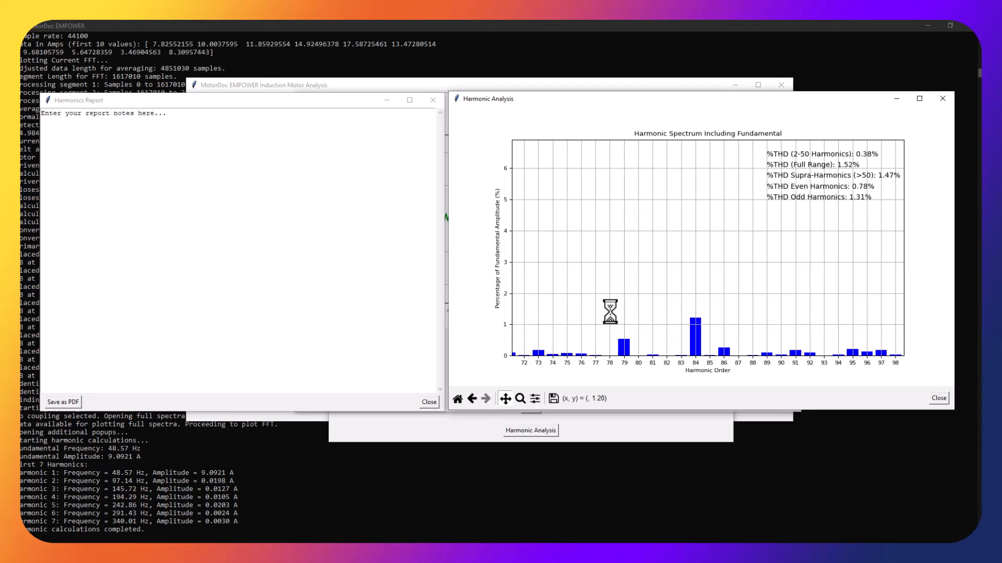
left_click_drag(740, 311, 744, 310)
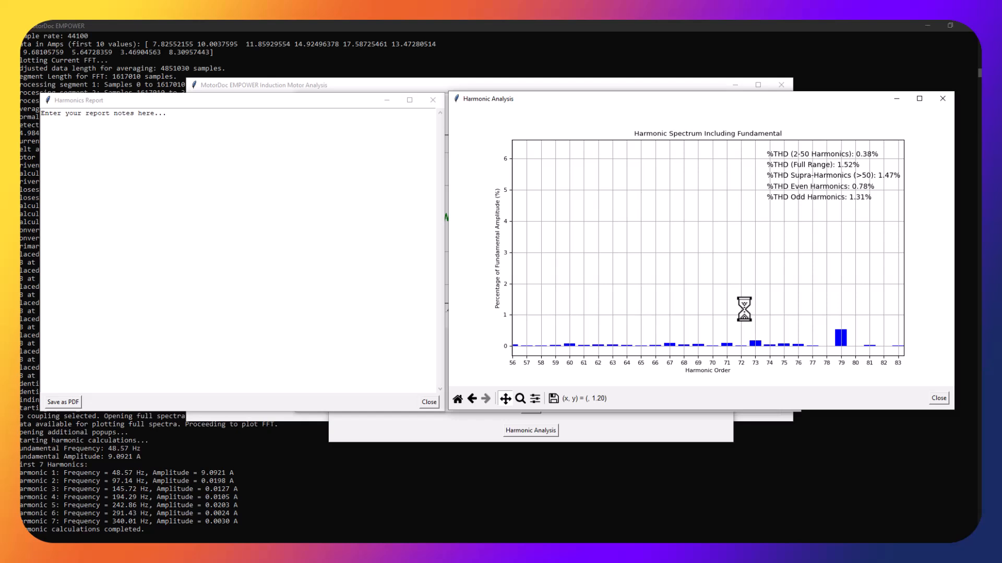
left_click_drag(651, 299, 554, 298)
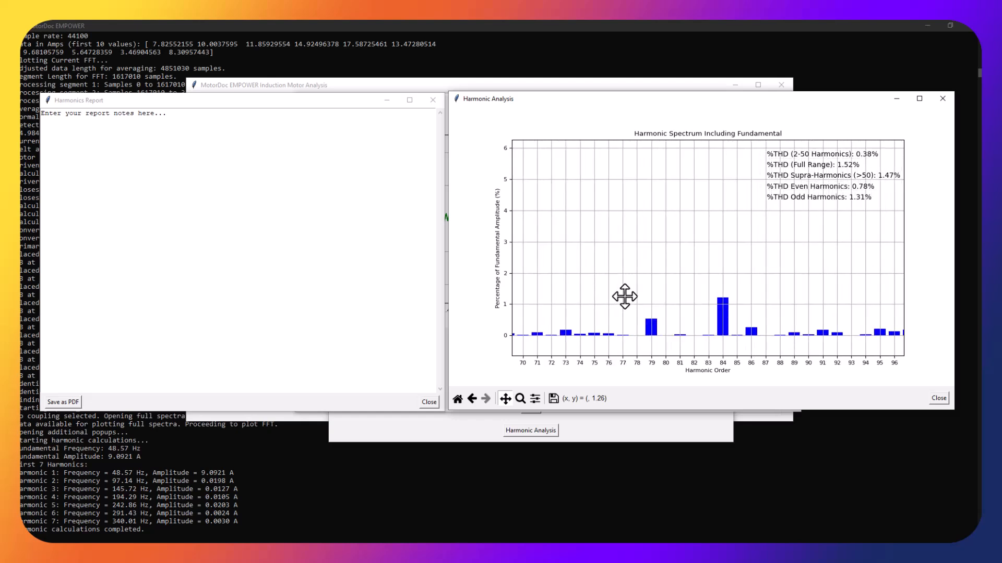
left_click_drag(634, 348, 632, 265)
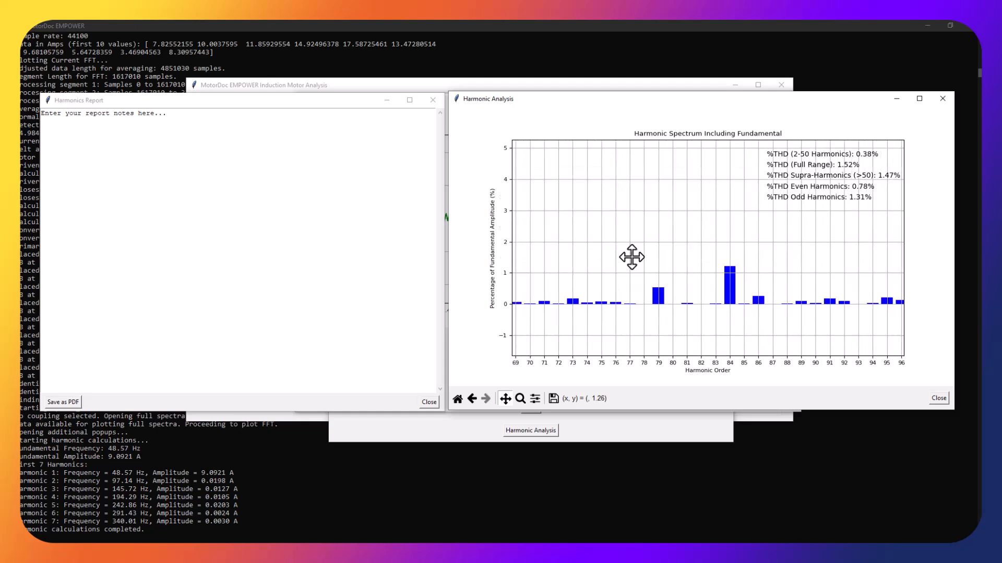
left_click_drag(631, 304, 635, 313)
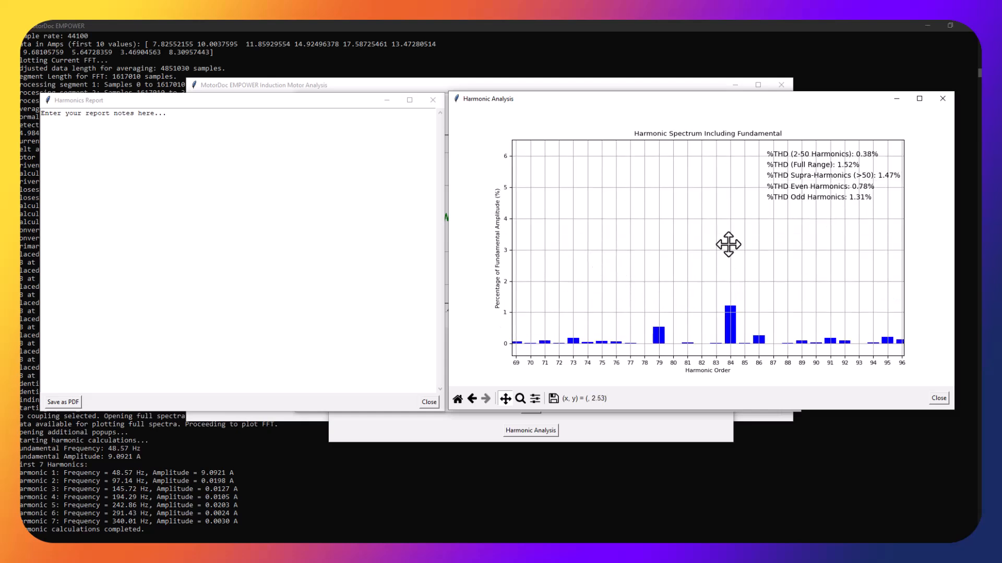
Step: Replace the Harmonics Report's placeholder notes with "hello this is harmonics" and save the report as a PDF named harmonics in the F05E1F folder
left_click_drag(204, 114, 39, 112)
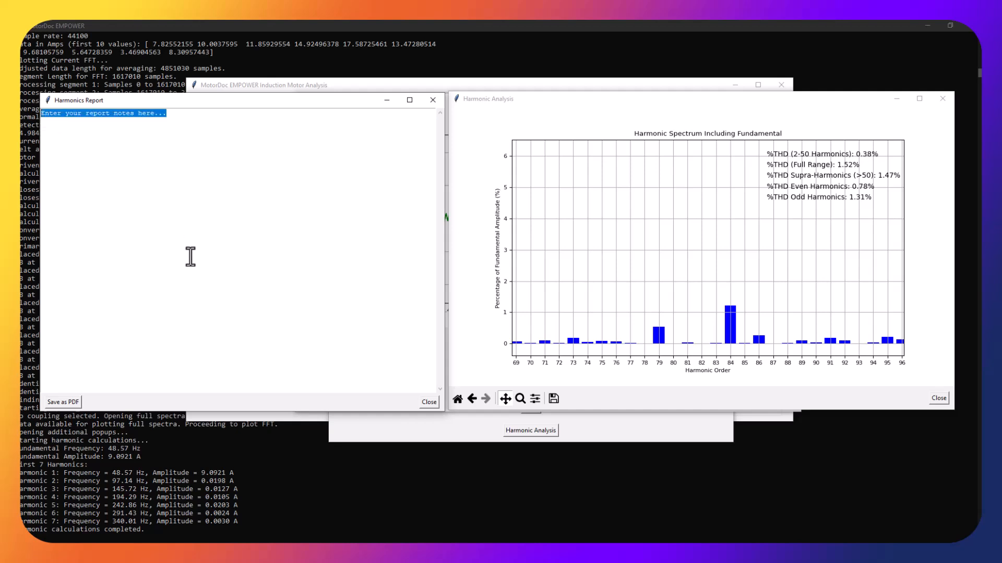
type("hell")
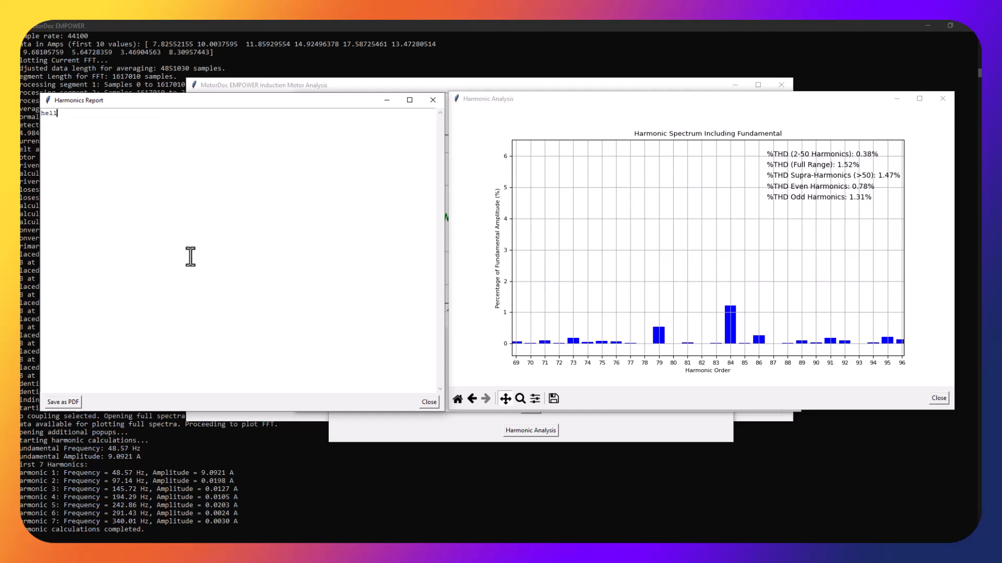
type("o this is harmonics")
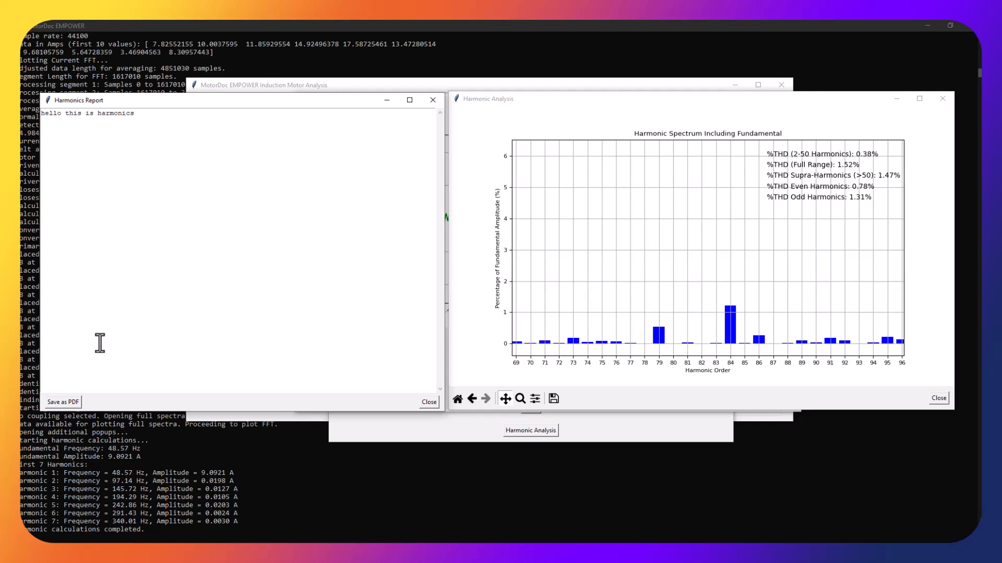
left_click(68, 403)
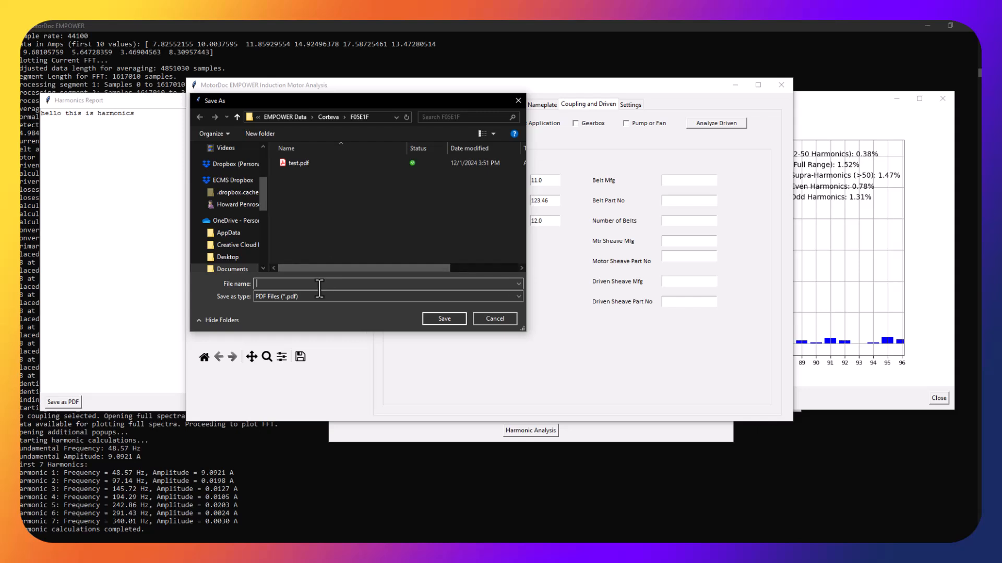
type("harmonics")
key("Return")
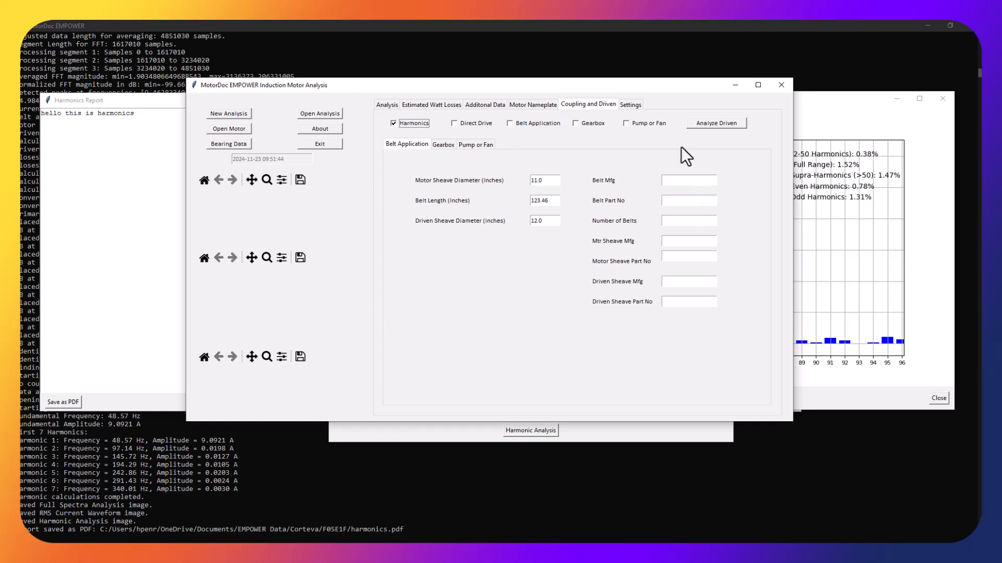
Step: Save the main motor analysis as a PDF report, replacing test.pdf in the F05E1F folder, and exit the analysis program
left_click(387, 105)
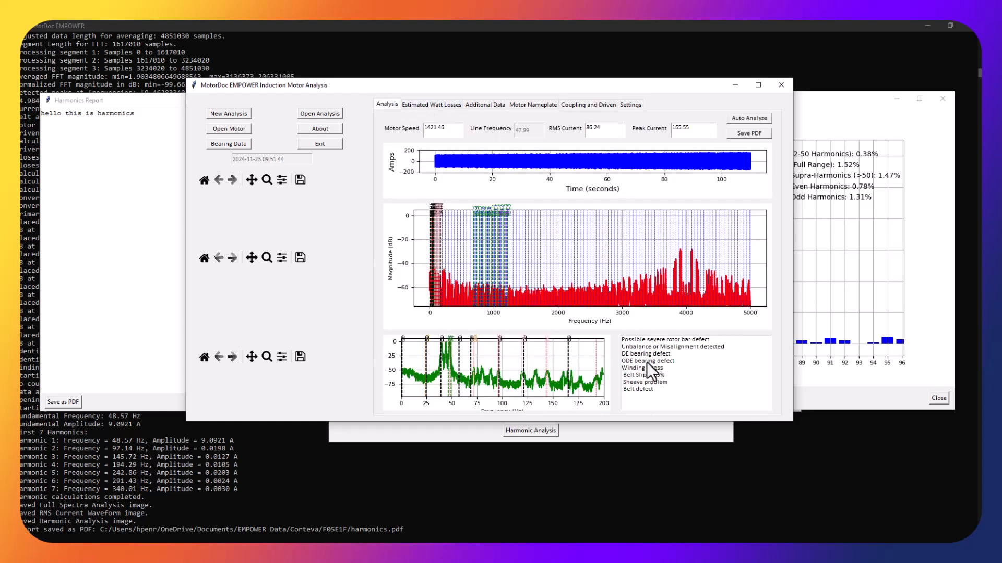
left_click(747, 133)
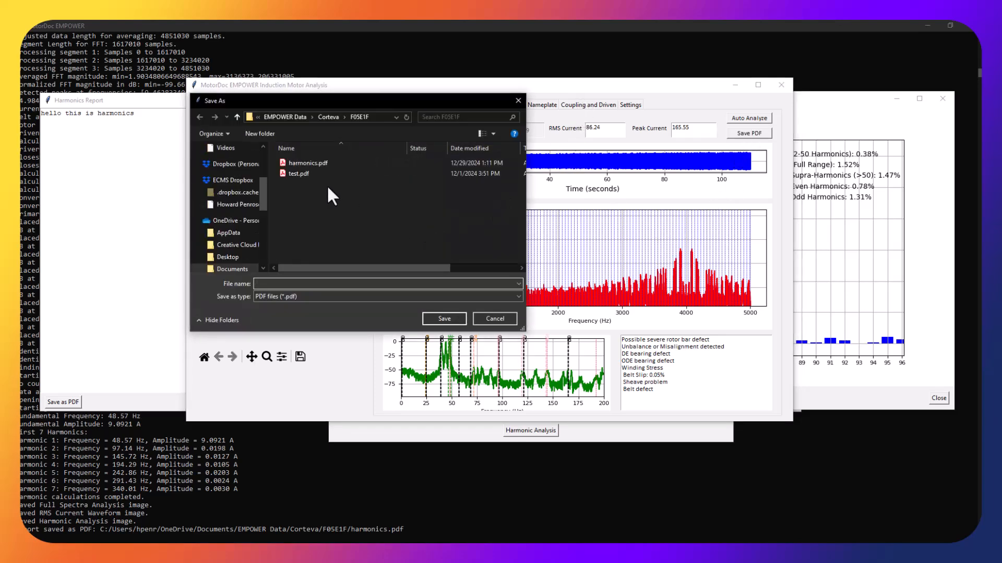
left_click(300, 175)
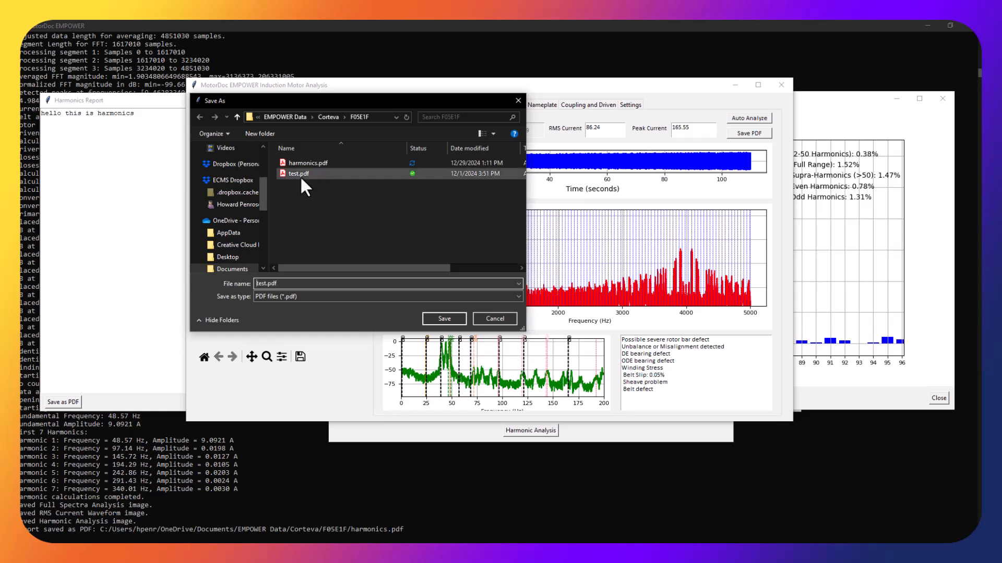
left_click(444, 318)
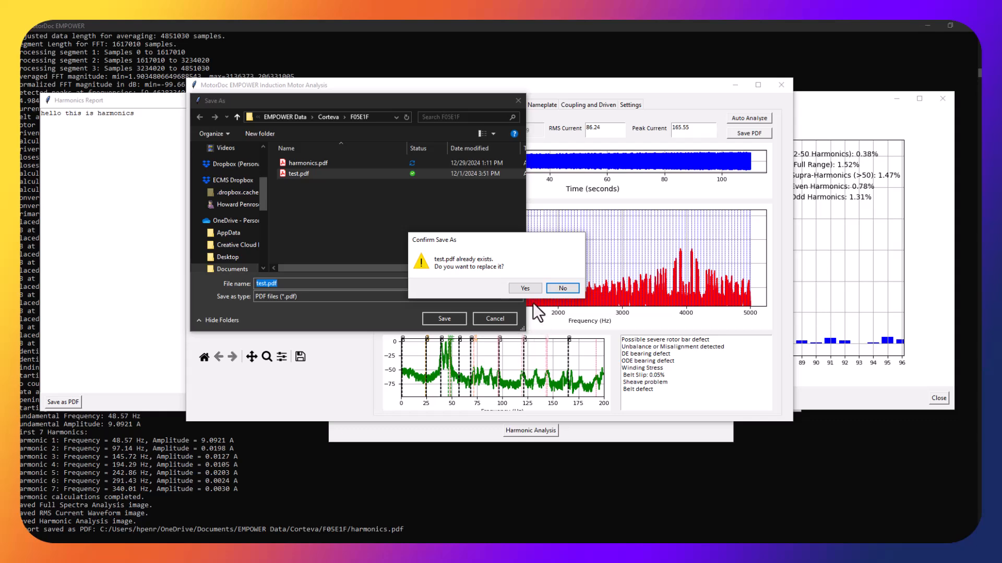
left_click(525, 291)
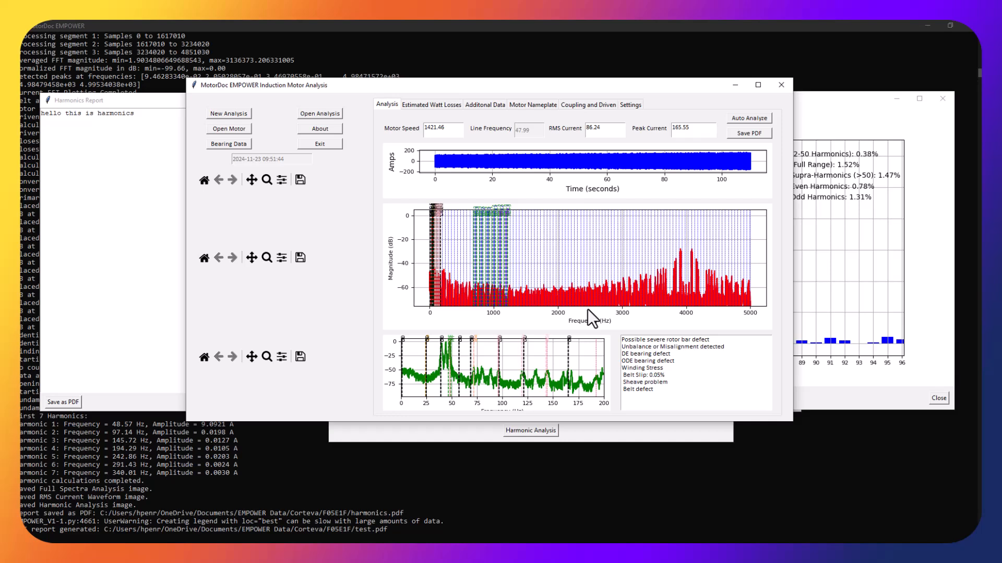
left_click(327, 148)
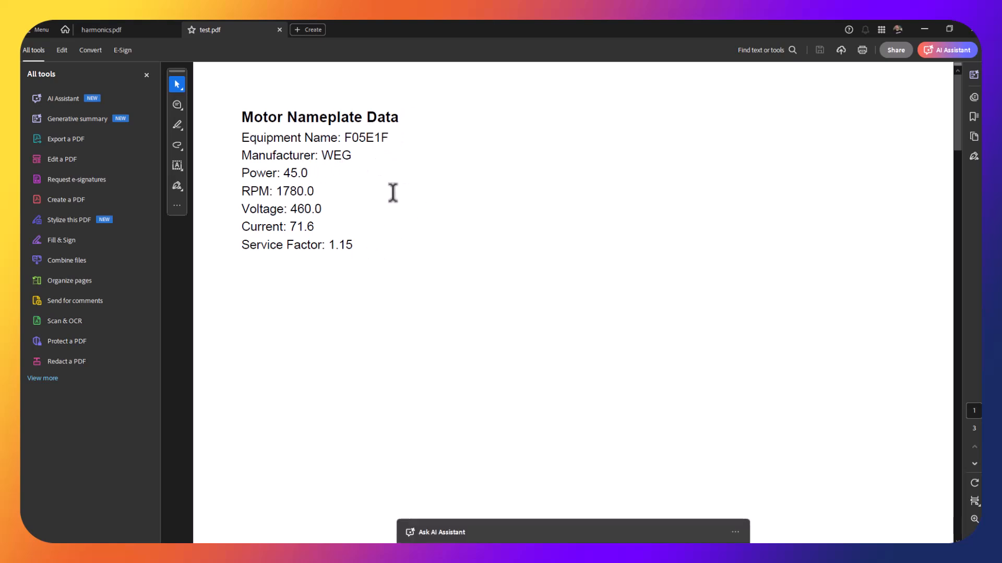
Step: Review the motor nameplate data, the current data and findings, and the current plots in test.pdf in Adobe Acrobat
scroll(510, 221, "down", 3)
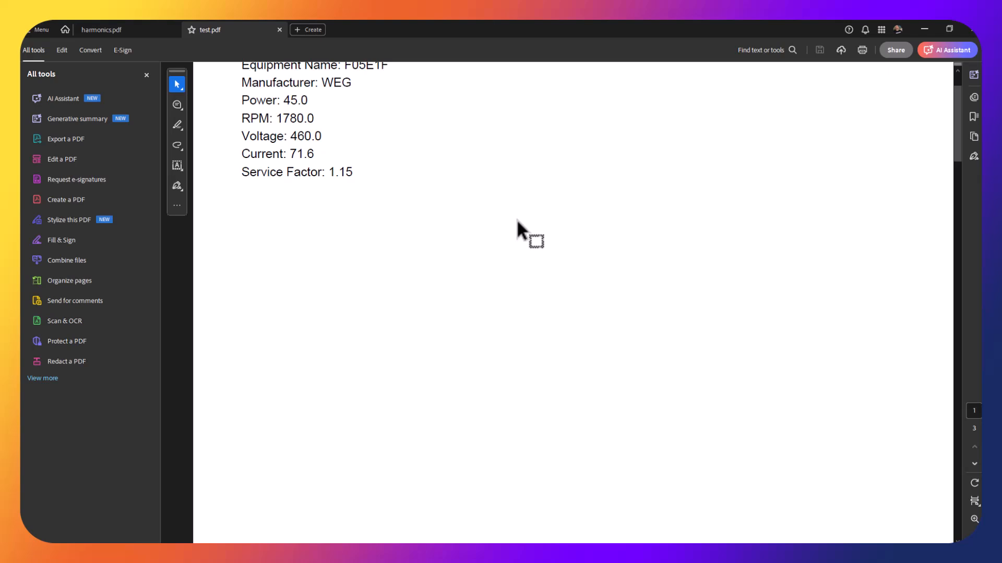
scroll(878, 195, "down", 2)
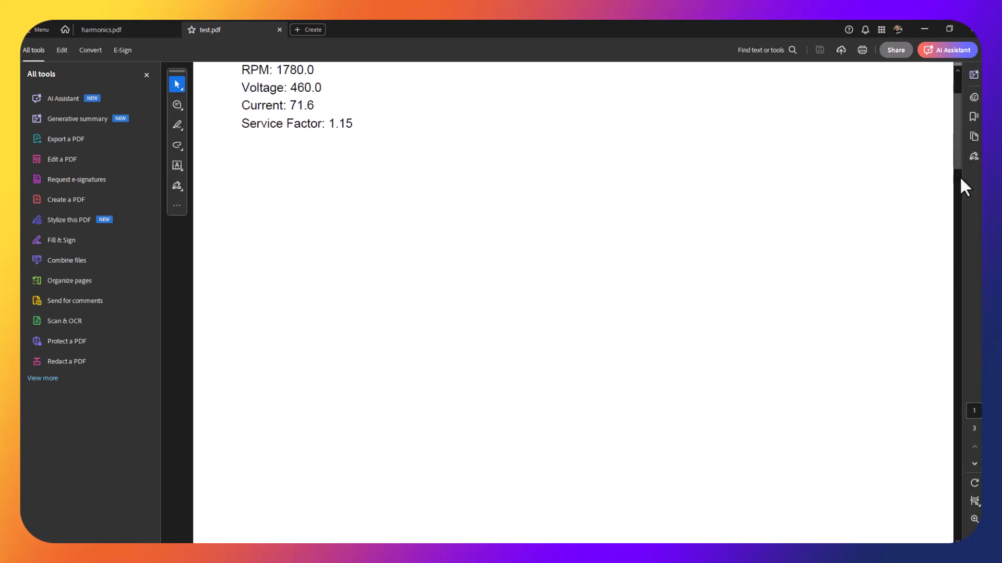
scroll(892, 183, "down", 20)
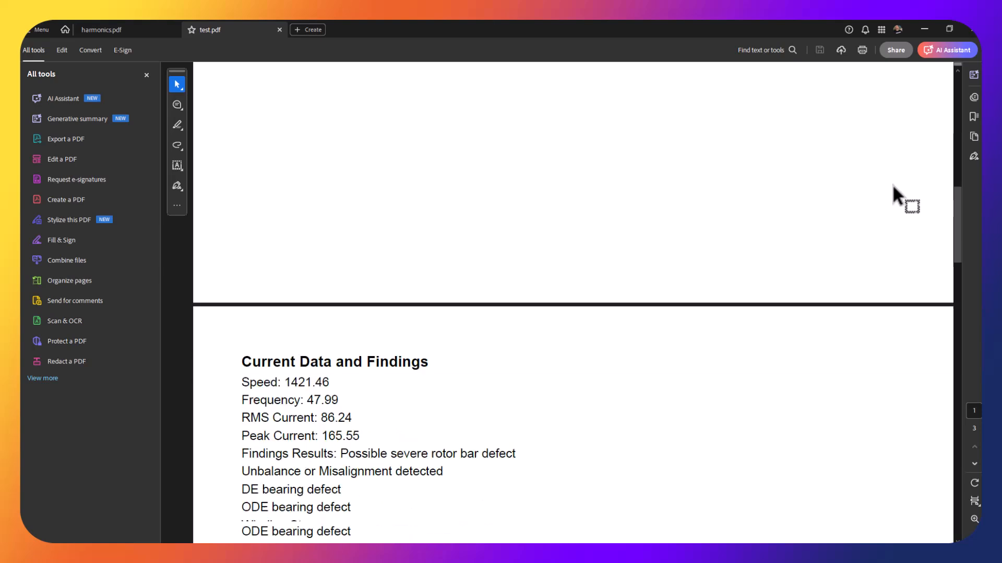
scroll(892, 184, "down", 8)
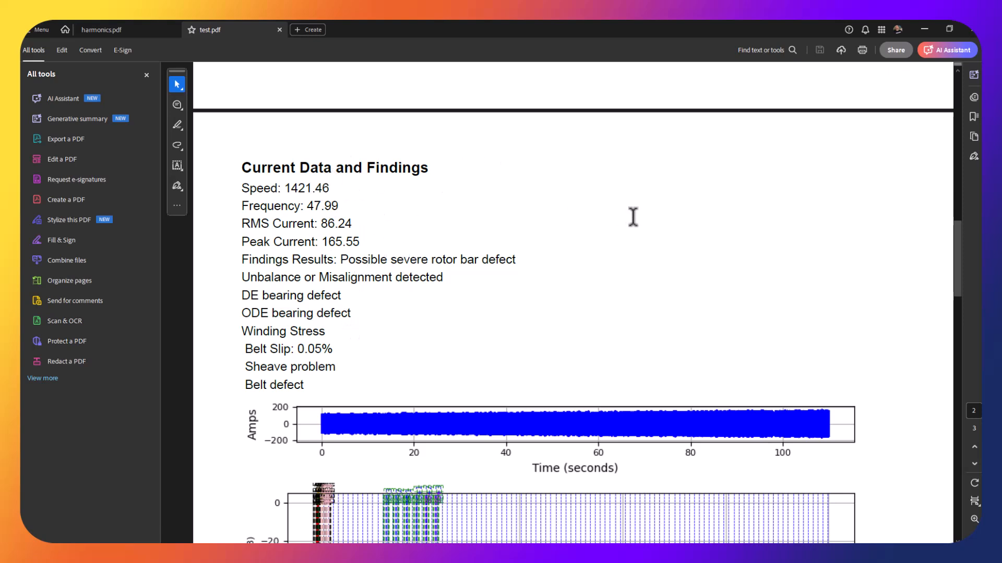
scroll(610, 286, "down", 5)
scroll(577, 330, "down", 3)
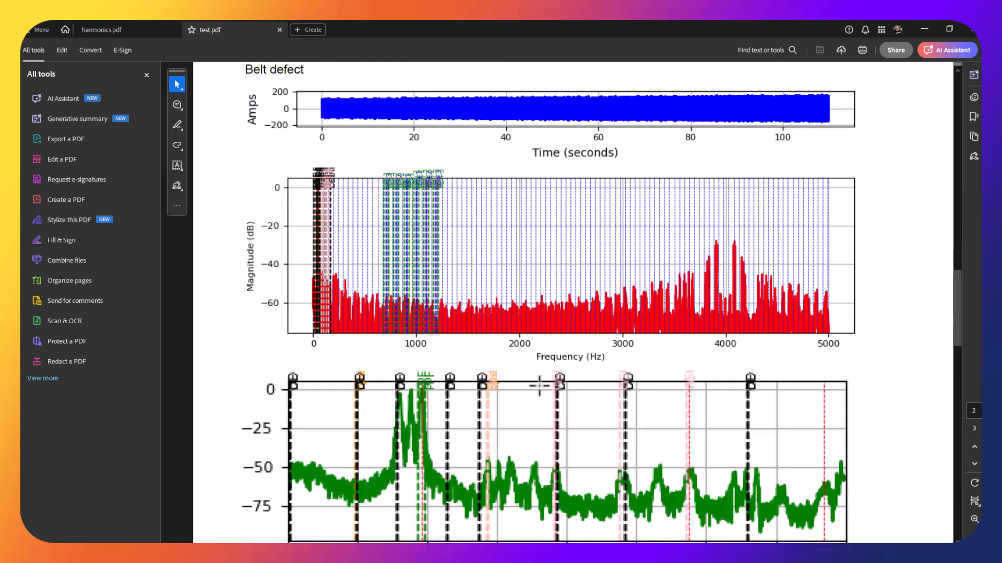
scroll(554, 309, "down", 3)
scroll(564, 298, "down", 5)
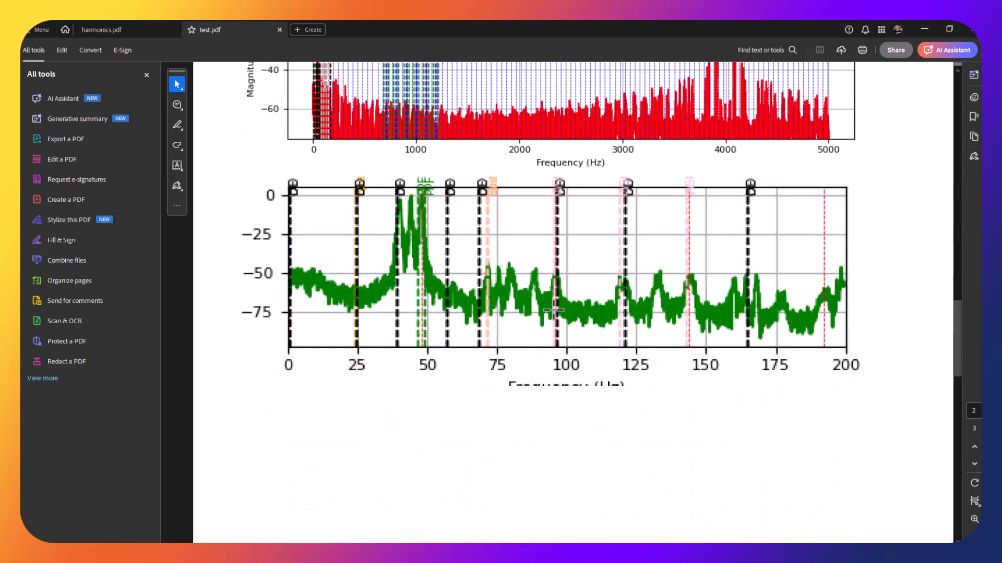
Step: Review the Kilowatts Spectra and Additional Data page of test.pdf, return to the report's beginning and close it
scroll(568, 284, "down", 10)
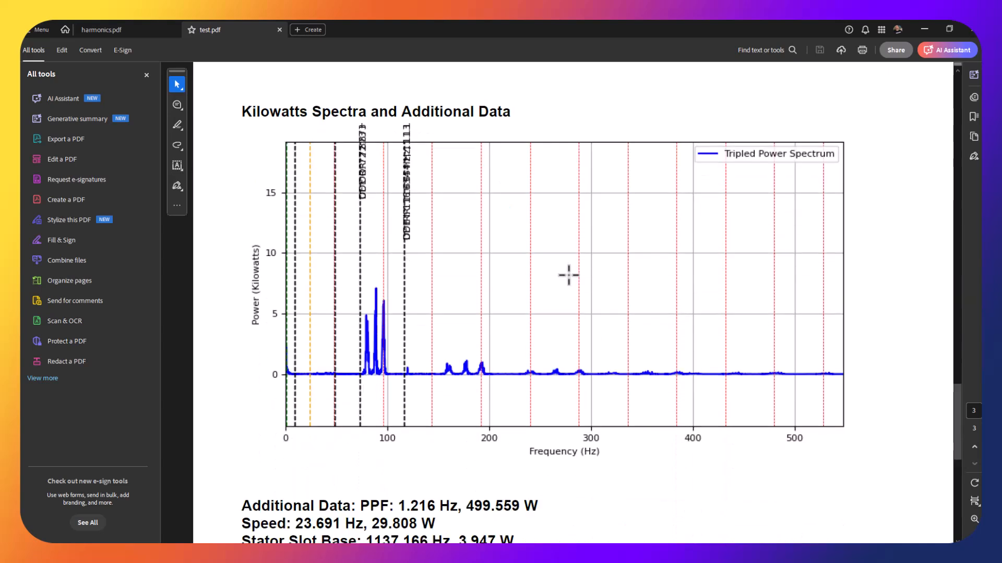
scroll(568, 275, "down", 3)
scroll(567, 273, "down", 2)
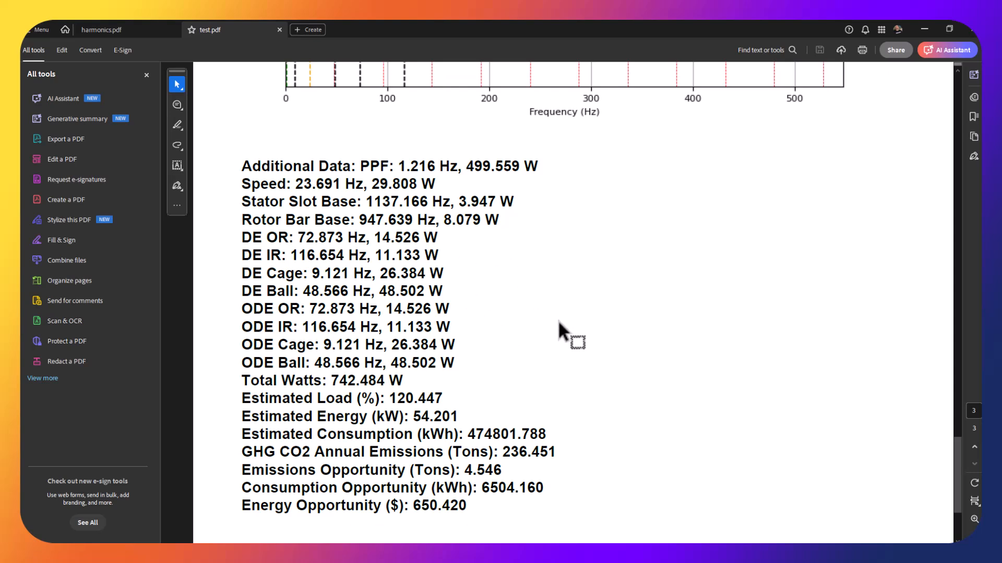
scroll(490, 360, "down", 2)
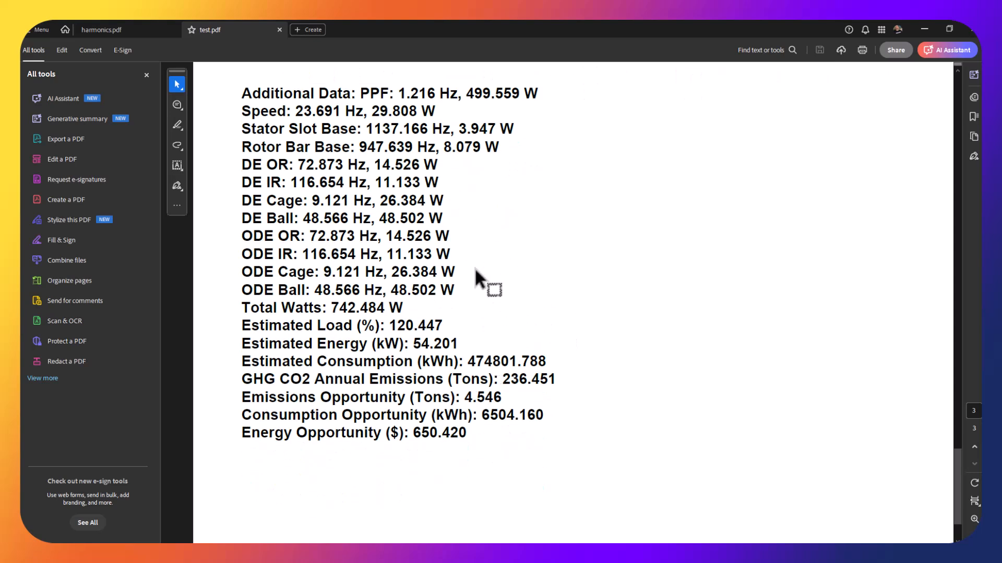
scroll(509, 420, "down", 2)
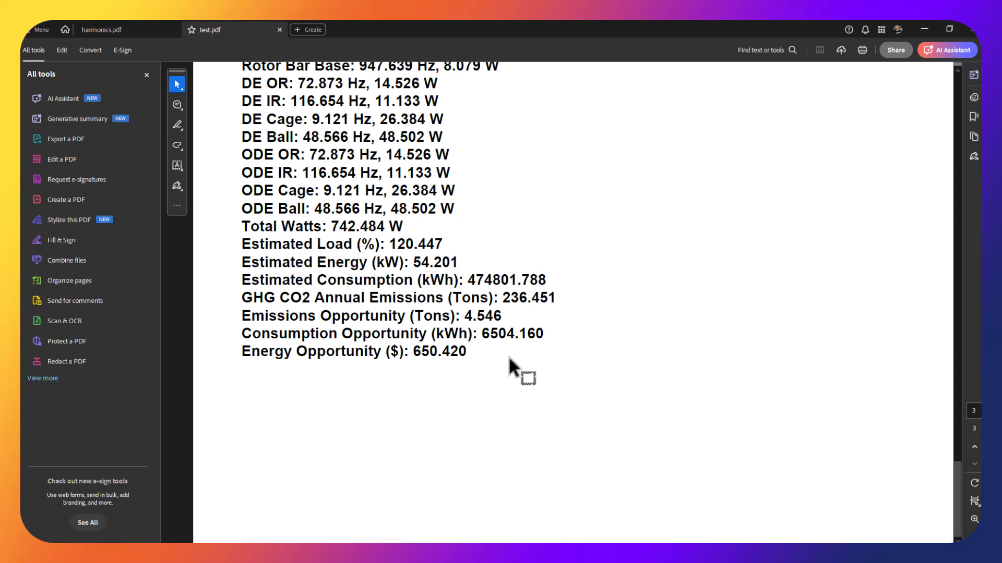
scroll(508, 356, "up", 8)
scroll(508, 356, "up", 17)
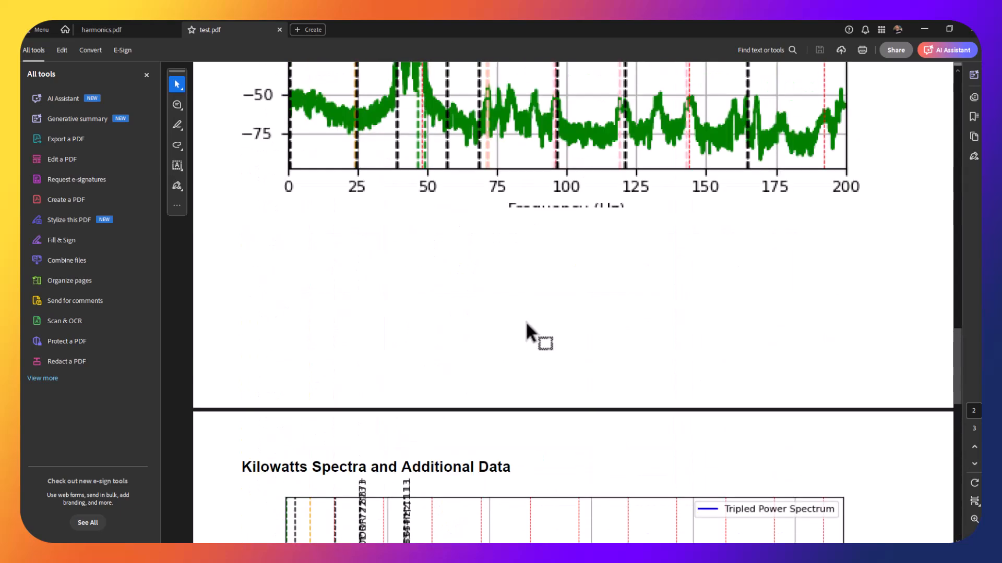
scroll(527, 324, "up", 14)
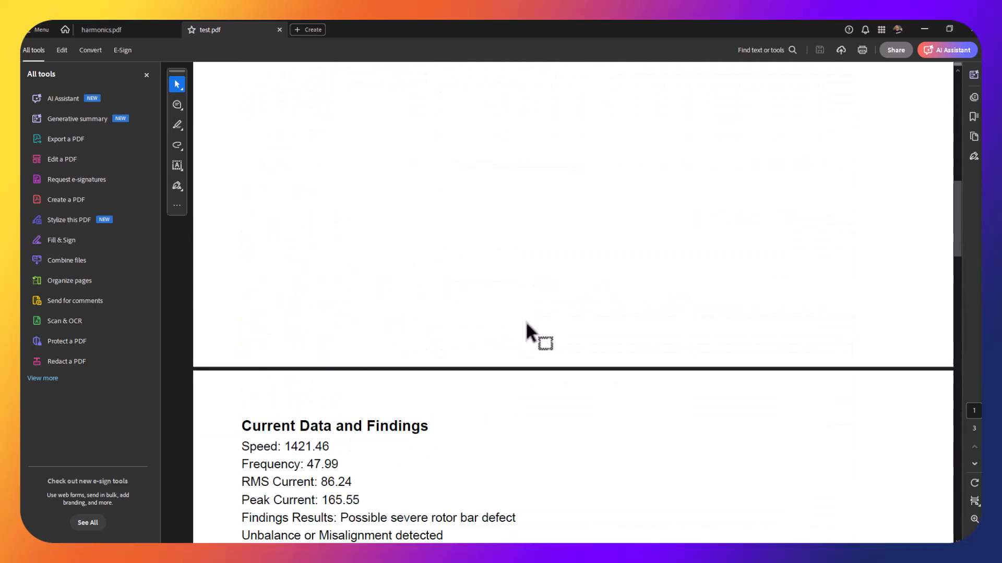
scroll(526, 324, "up", 4)
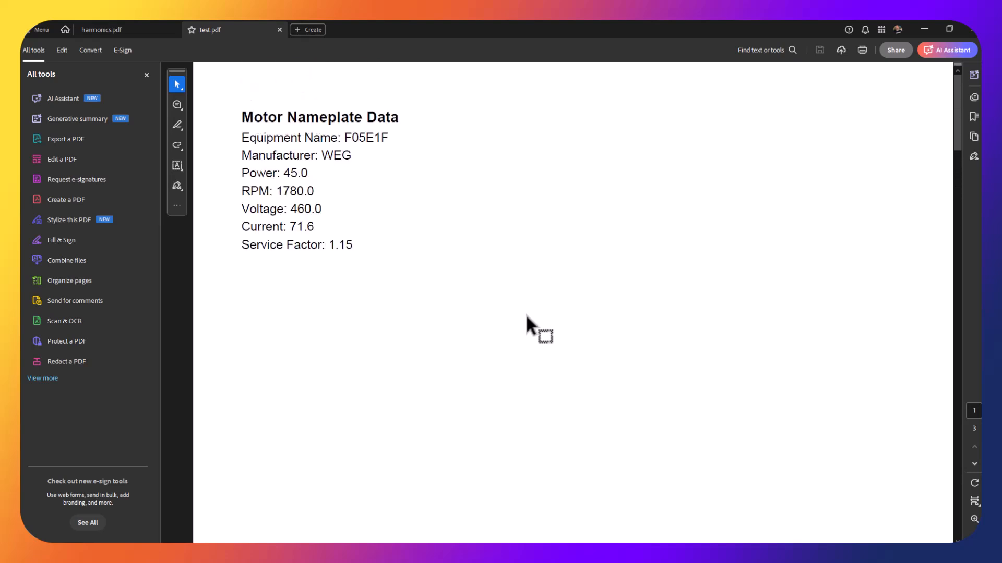
left_click(280, 30)
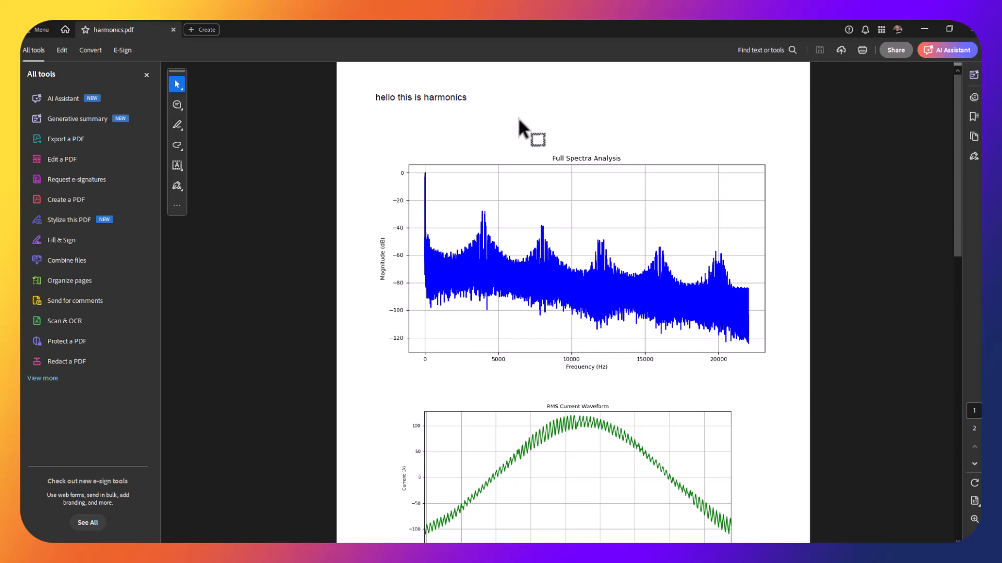
Step: Look through harmonics.pdf, covering the full spectra analysis, RMS current waveform and harmonic spectrum plots
scroll(672, 180, "down", 3)
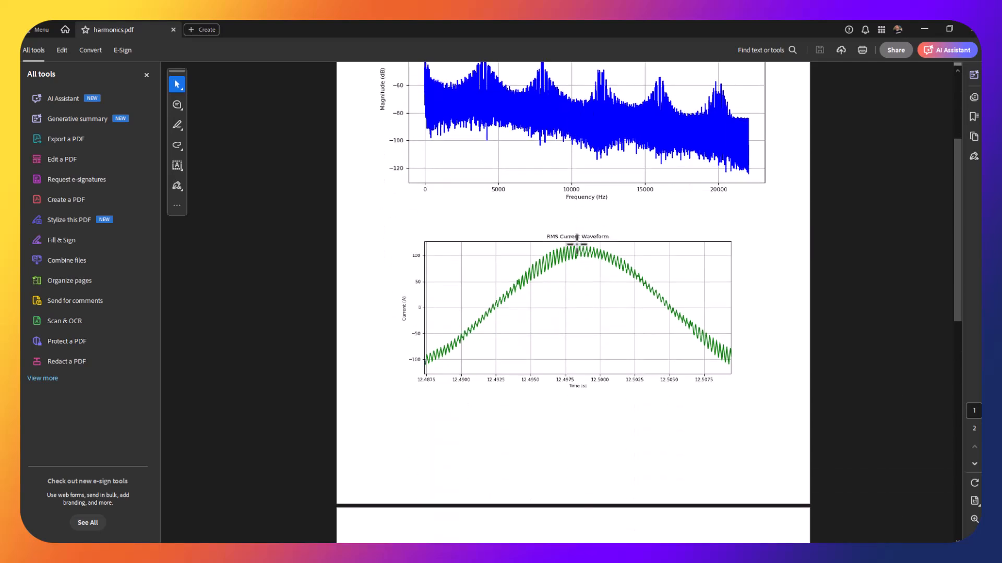
scroll(573, 244, "down", 4)
scroll(583, 292, "down", 13)
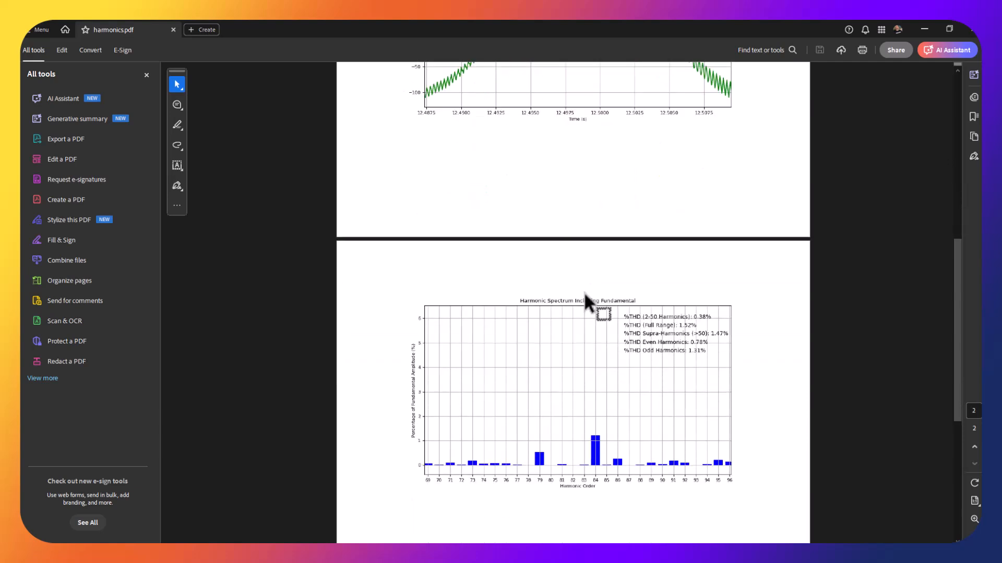
scroll(629, 359, "down", 9)
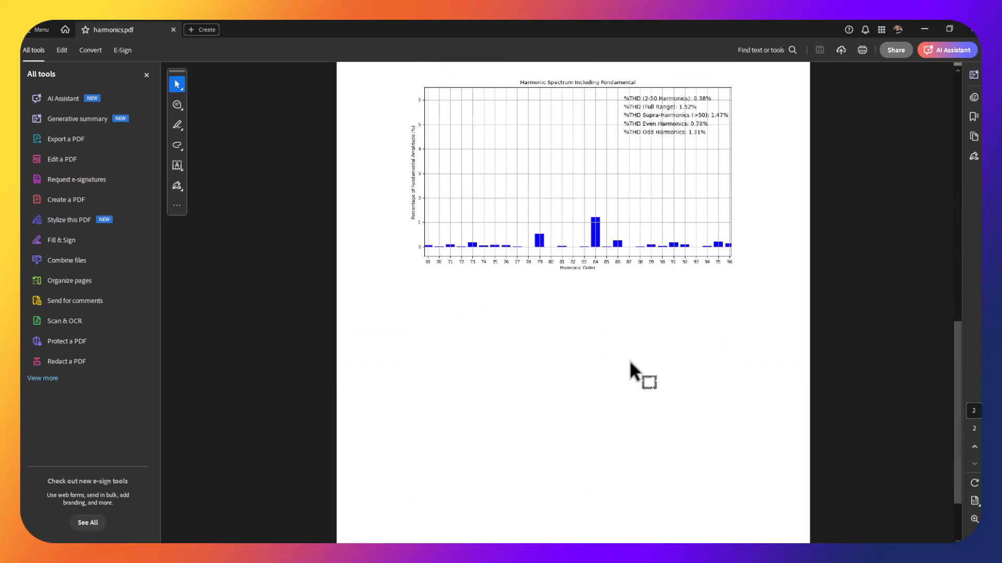
scroll(592, 344, "up", 20)
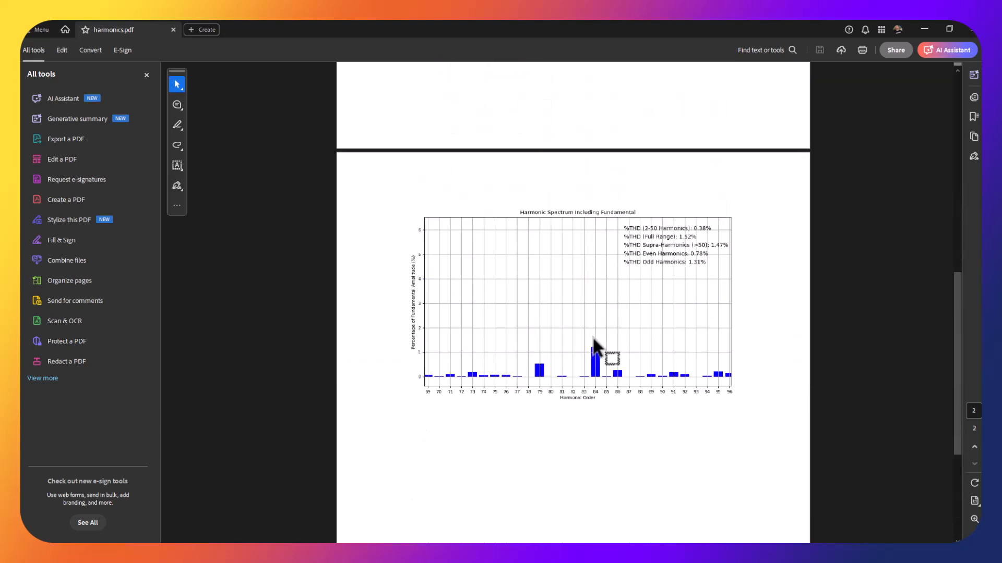